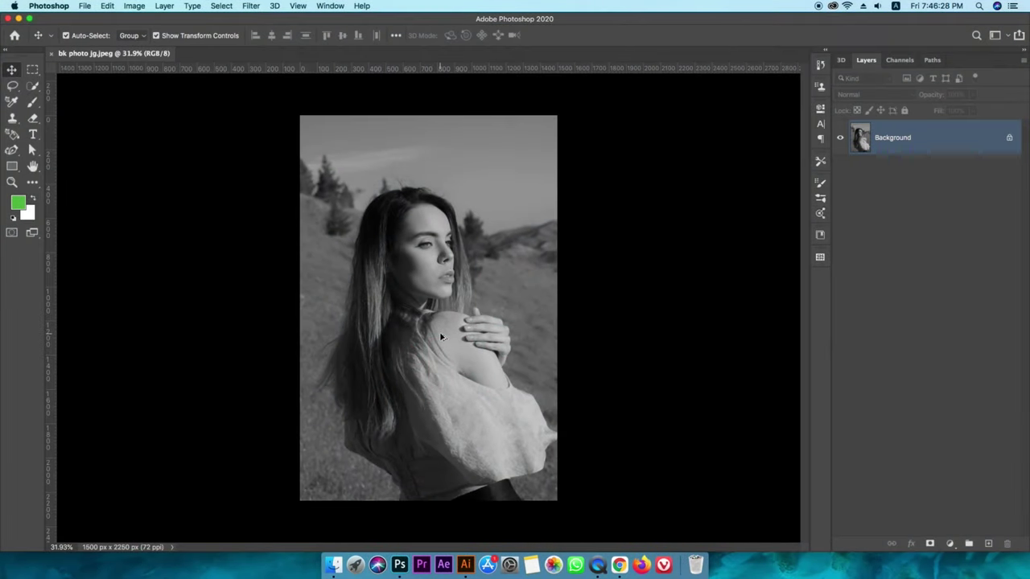
- Open pexels-andriana-3317434.jpg from the Home screen's recent files as a colour reference
scroll(441, 336, "up", 3)
scroll(441, 336, "down", 2)
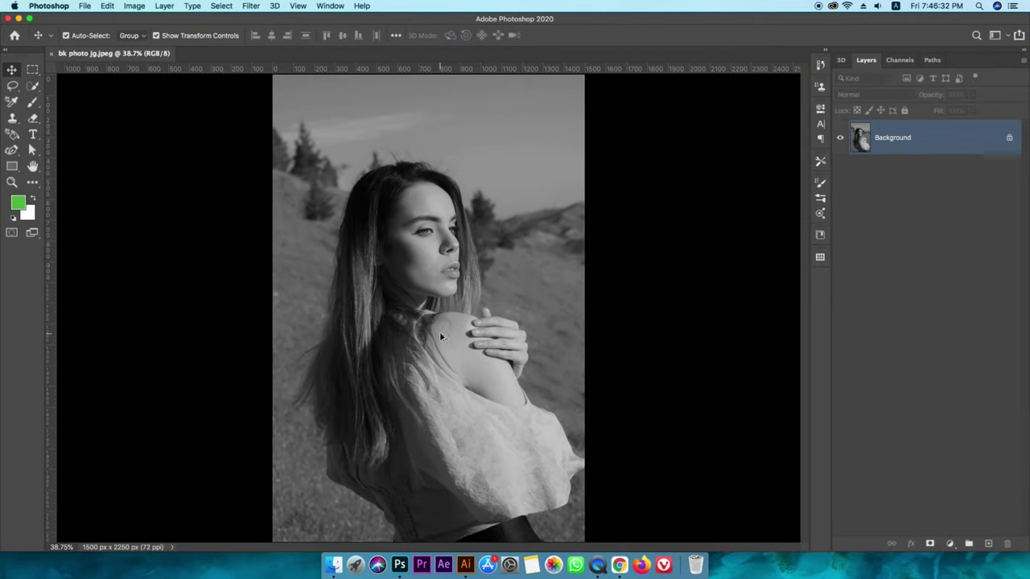
scroll(441, 336, "down", 2)
scroll(441, 337, "up", 1)
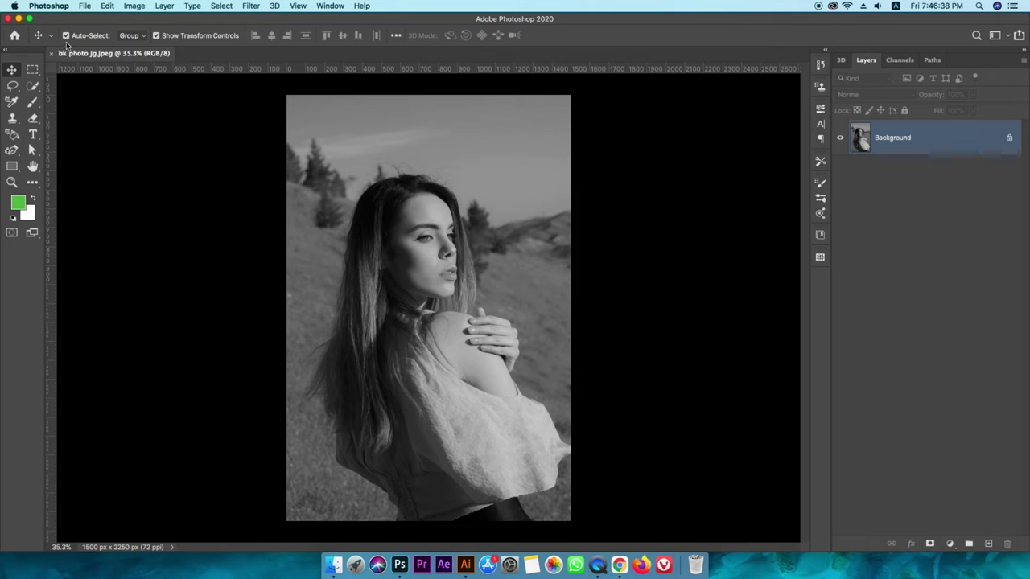
left_click(14, 35)
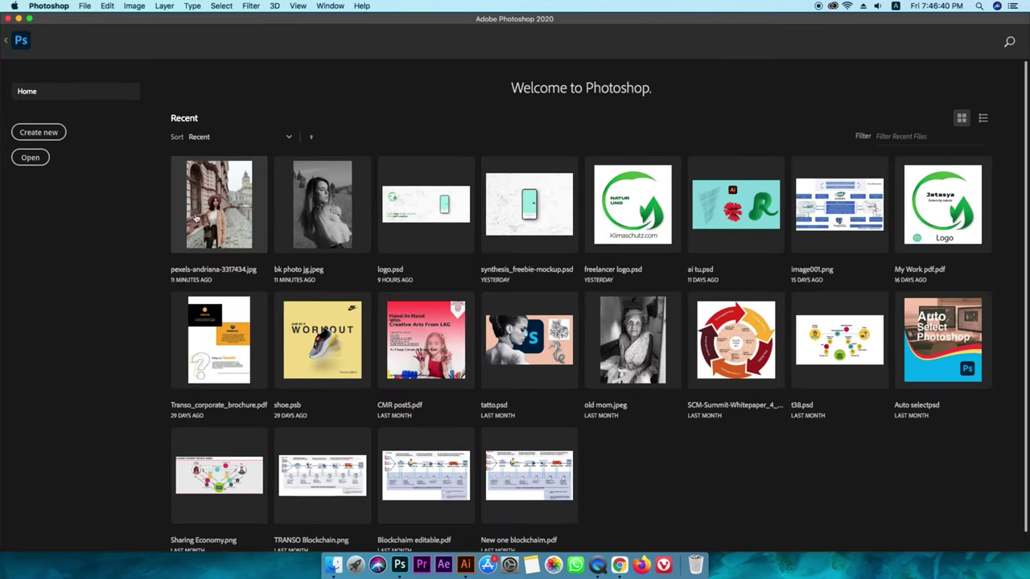
left_click(222, 219)
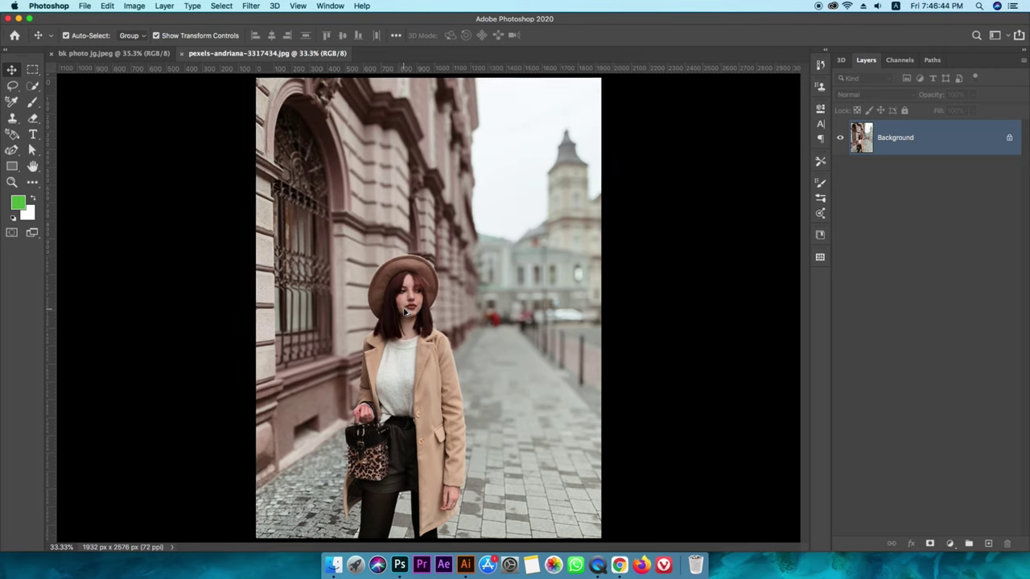
- Zoom around the colour photo, then return to the bk photo jg.jpeg document
scroll(406, 312, "up", 5)
scroll(417, 289, "down", 1)
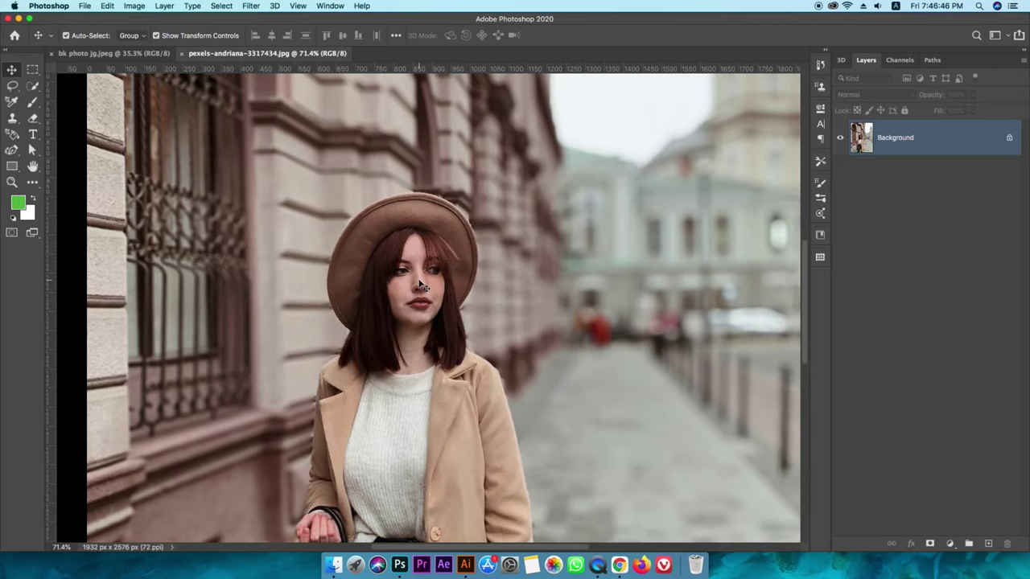
scroll(420, 284, "down", 4)
left_click(113, 53)
scroll(486, 292, "down", 1)
scroll(486, 293, "up", 2)
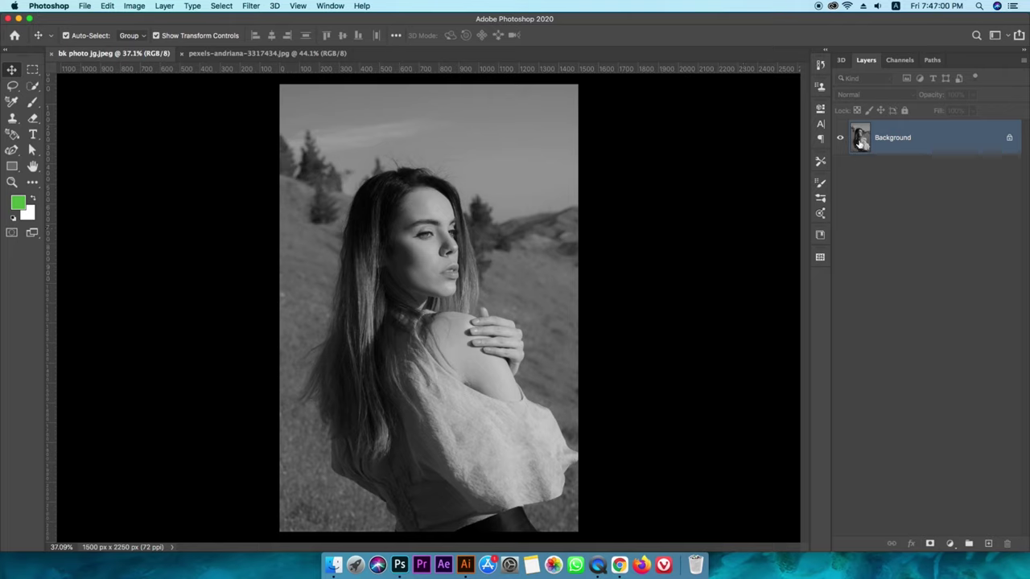
- Duplicate the Background layer and rename the copy 'model'
left_click_drag(860, 141, 640, 206)
left_click_drag(860, 139, 988, 544)
double_click(896, 138)
key("BackSpace")
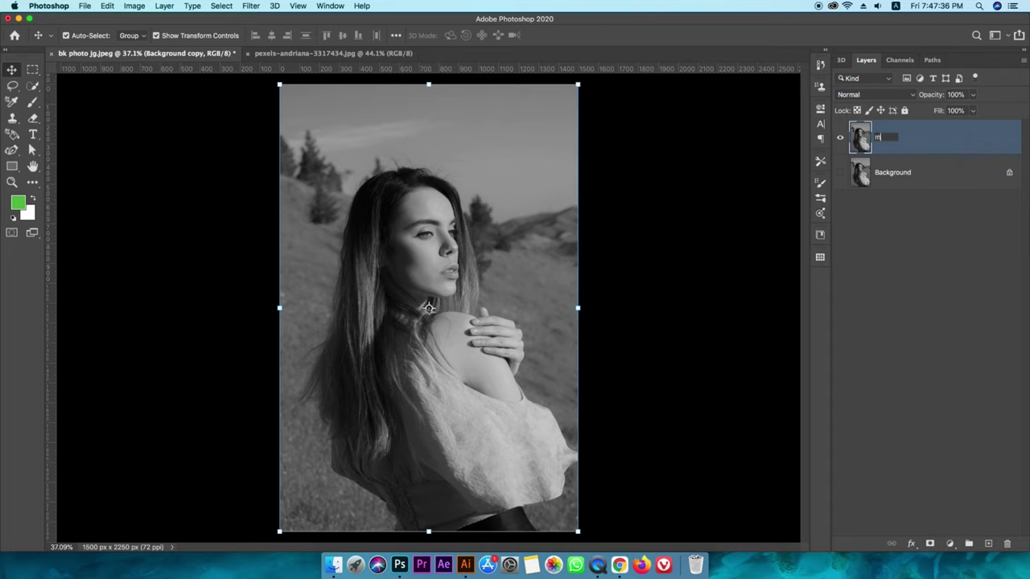
key("Return")
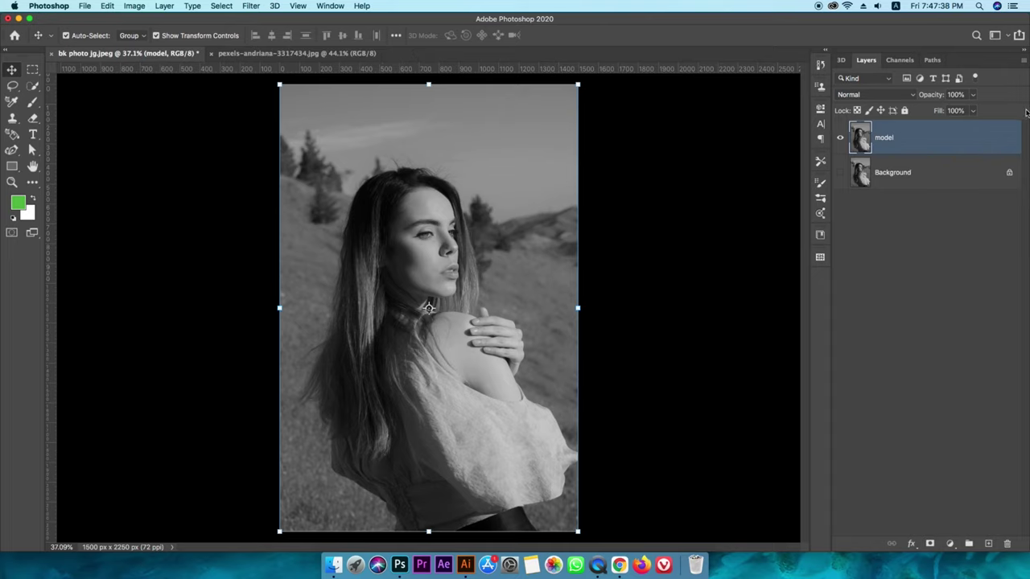
- Widen the Layers panel and reselect the model layer
left_click_drag(832, 153, 807, 151)
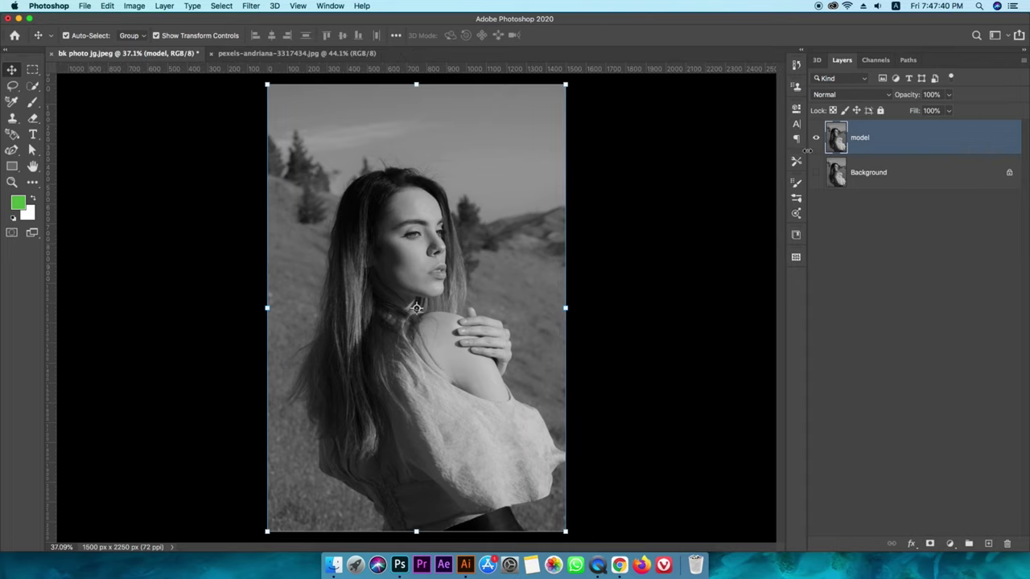
left_click(686, 303)
left_click(837, 145)
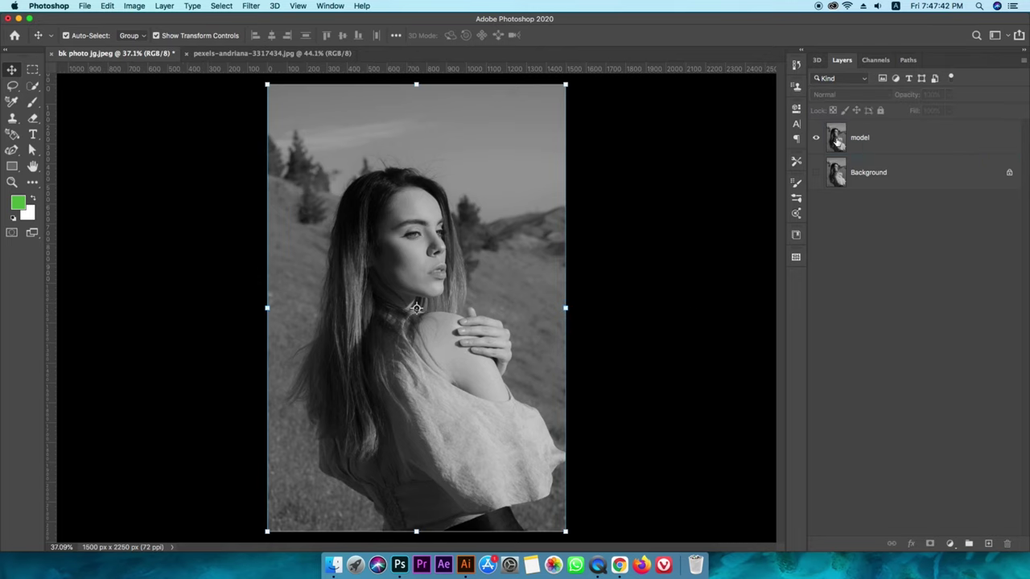
- Draw a green ellipse circle in the sky of the colour reference photo
left_click(296, 53)
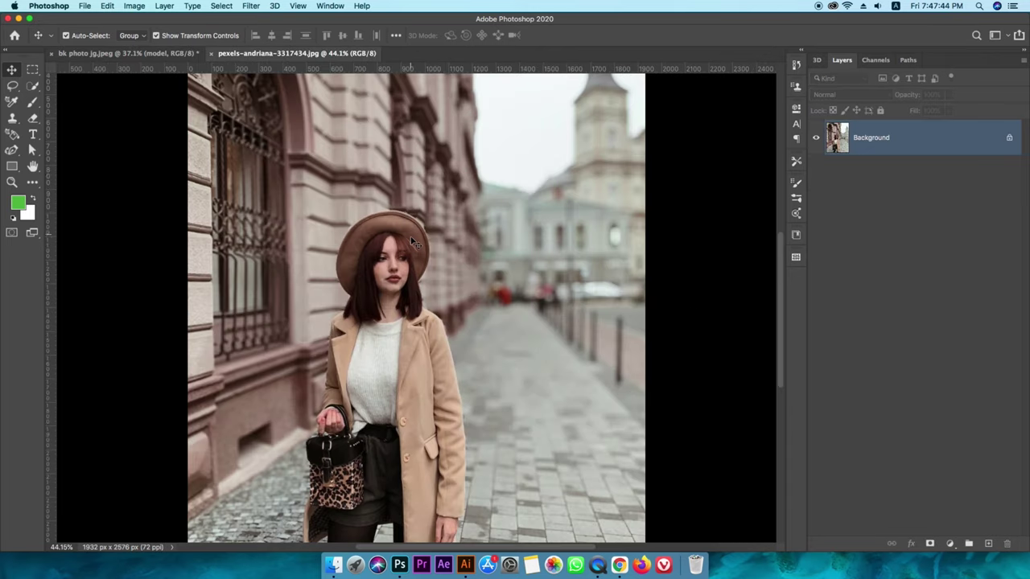
left_click(11, 166)
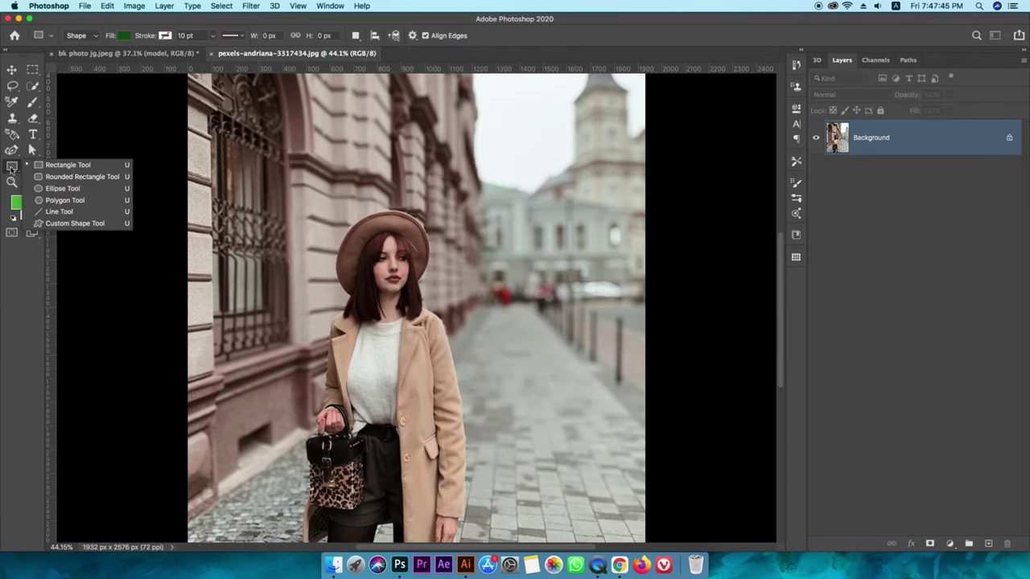
left_click(64, 188)
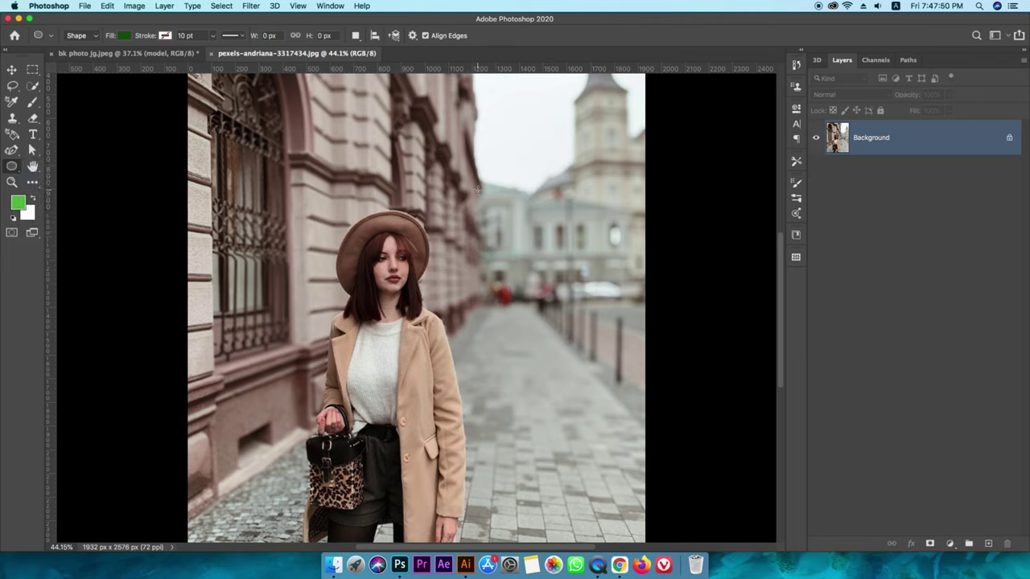
left_click_drag(478, 175, 540, 238)
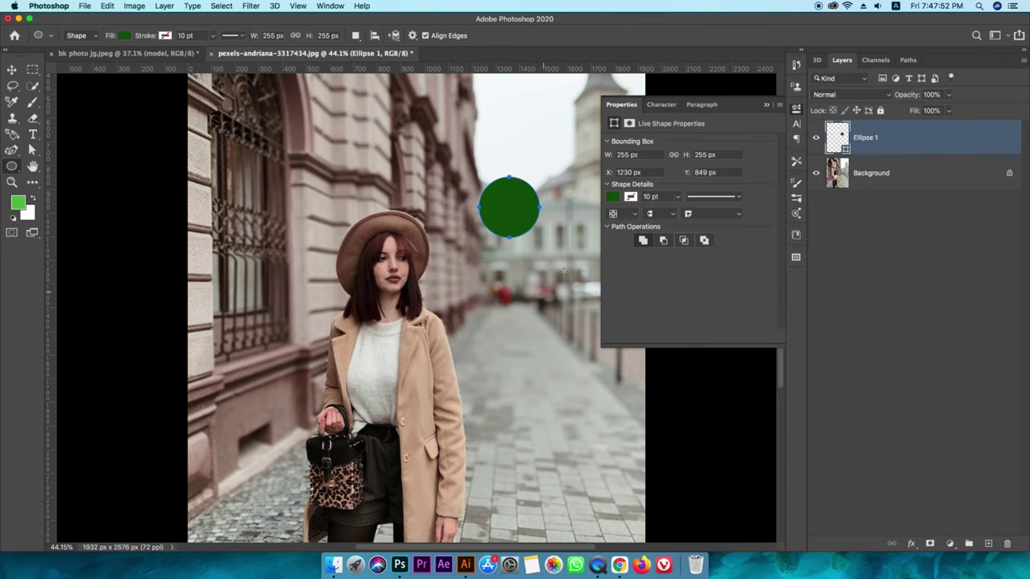
left_click(767, 105)
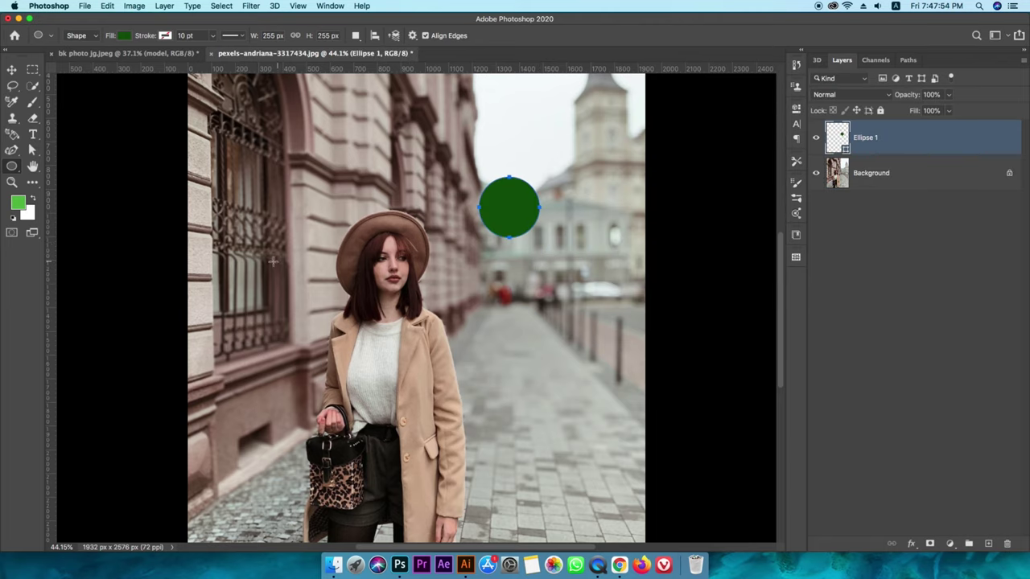
- Sample the woman's facial skin tone with the Eyedropper as the foreground colour
left_click(12, 134)
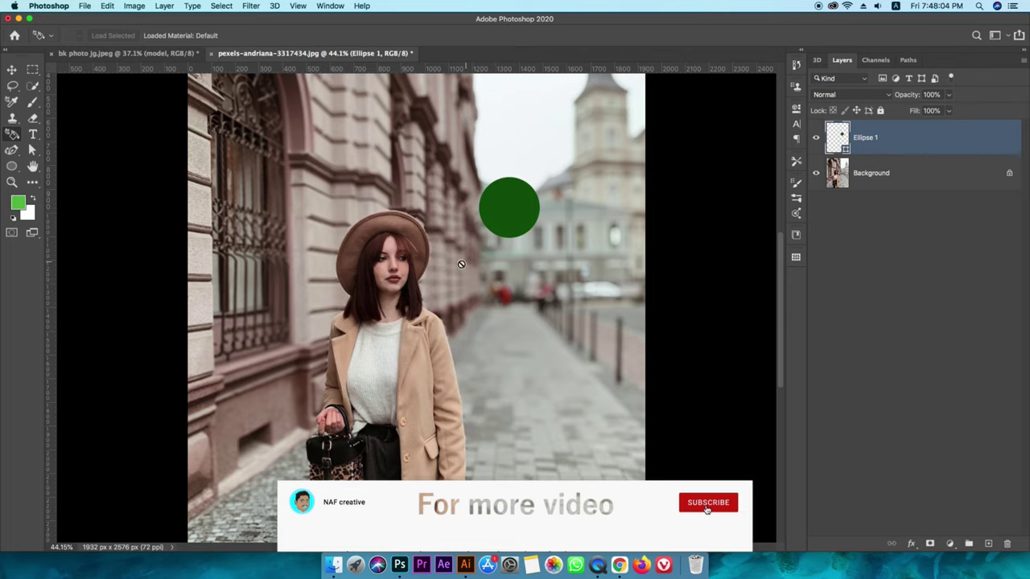
left_click(390, 246, "ctrl+alt+super")
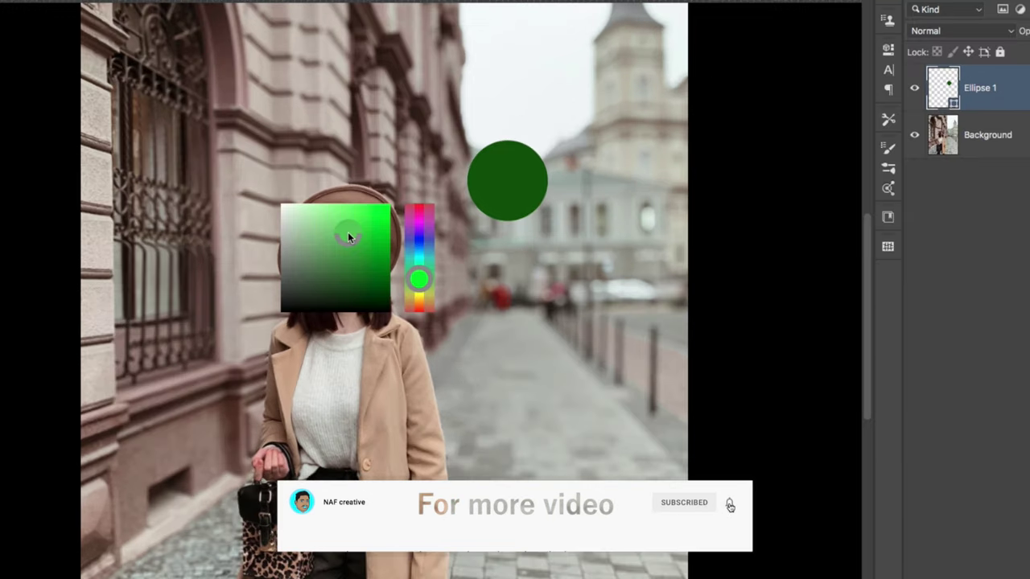
left_click_drag(349, 235, 357, 254)
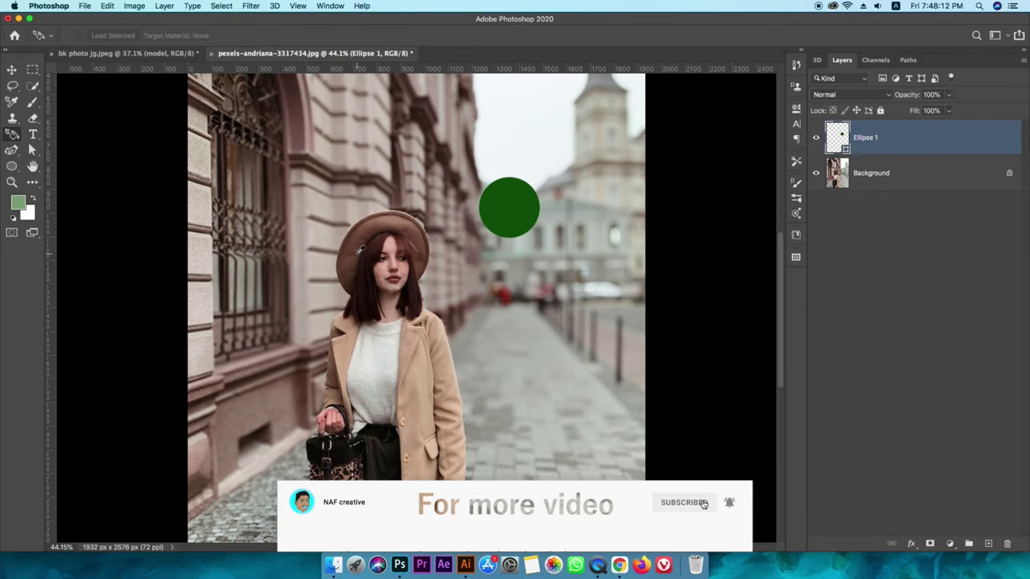
key("i")
left_click(392, 243)
left_click(394, 240)
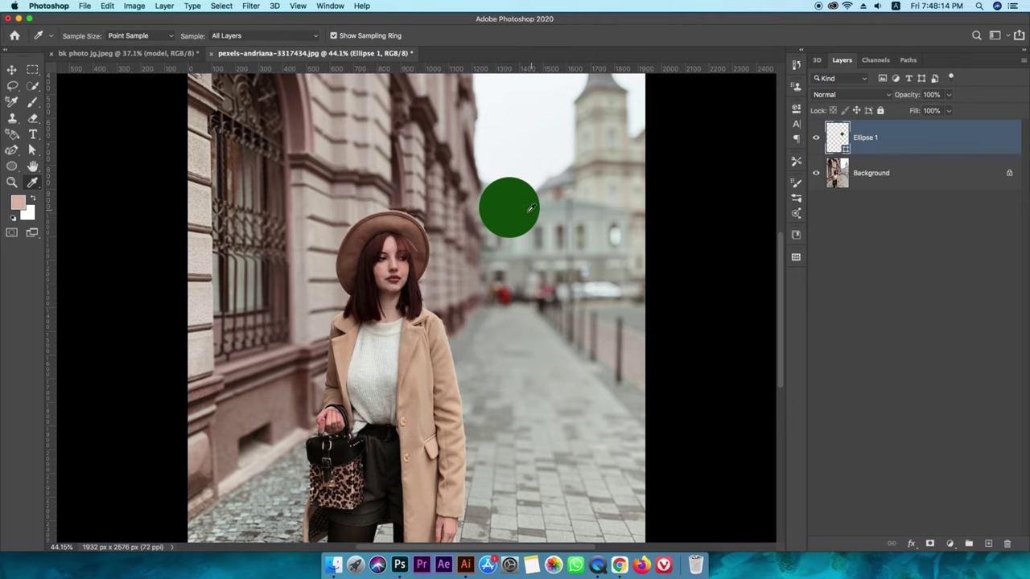
- Recolour Ellipse 1 with a light pink sampled from her face
key("v")
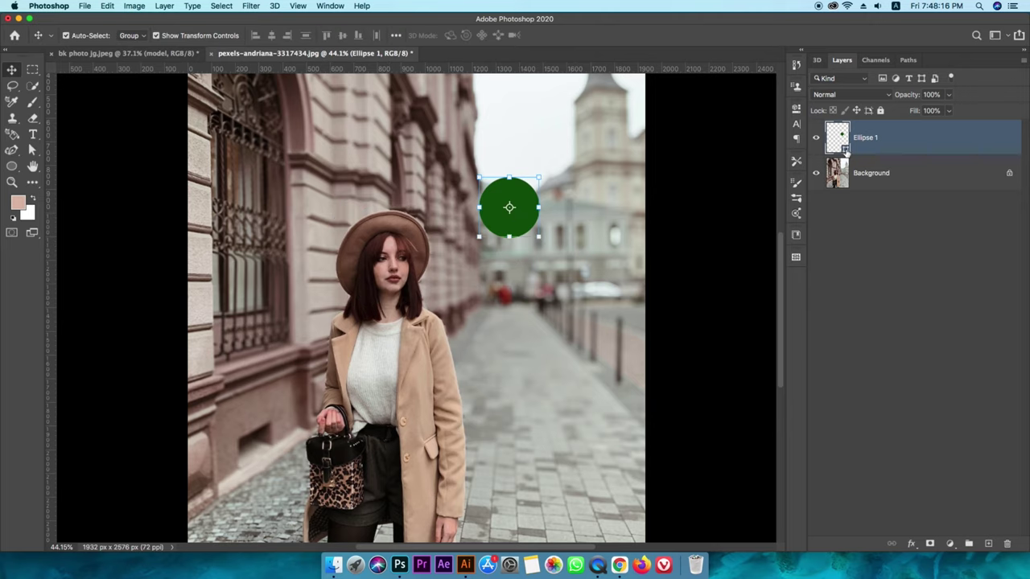
double_click(839, 138)
left_click_drag(443, 63, 715, 55)
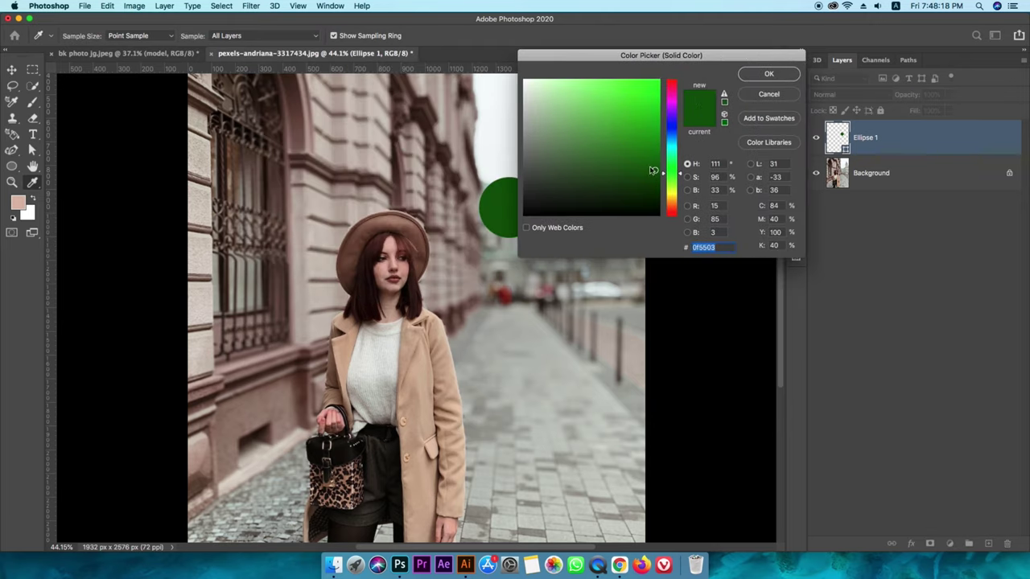
left_click(394, 243)
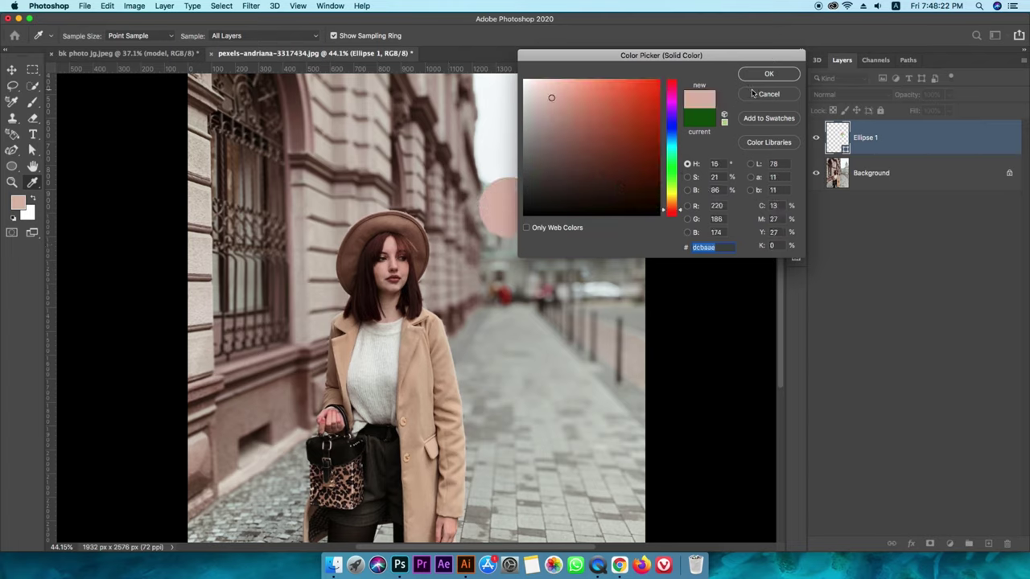
left_click(759, 78)
- Duplicate the circle and fill the copy with the darker brown sampled from her chin
left_click_drag(509, 207, 558, 212)
double_click(845, 150)
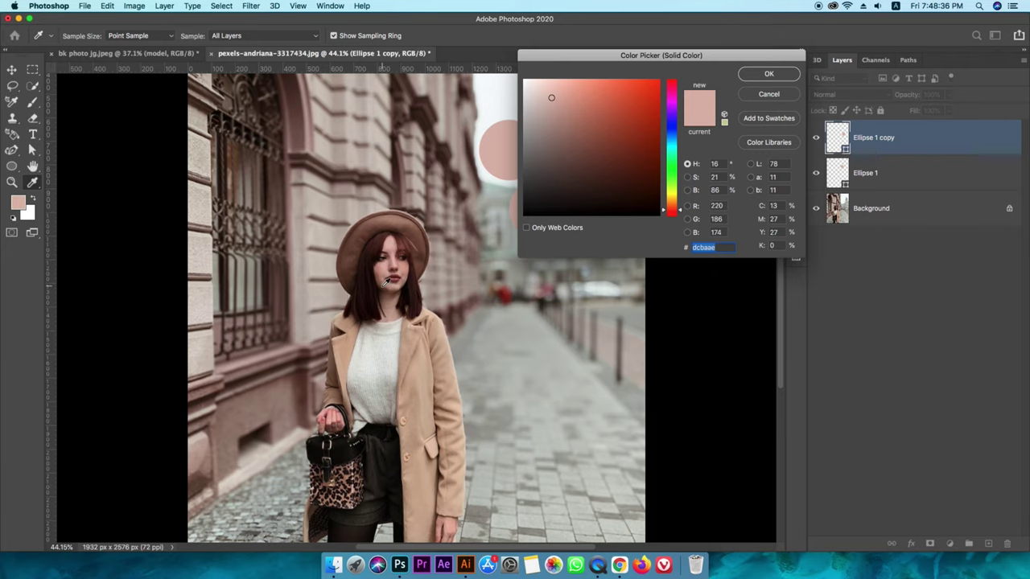
scroll(386, 281, "up", 8)
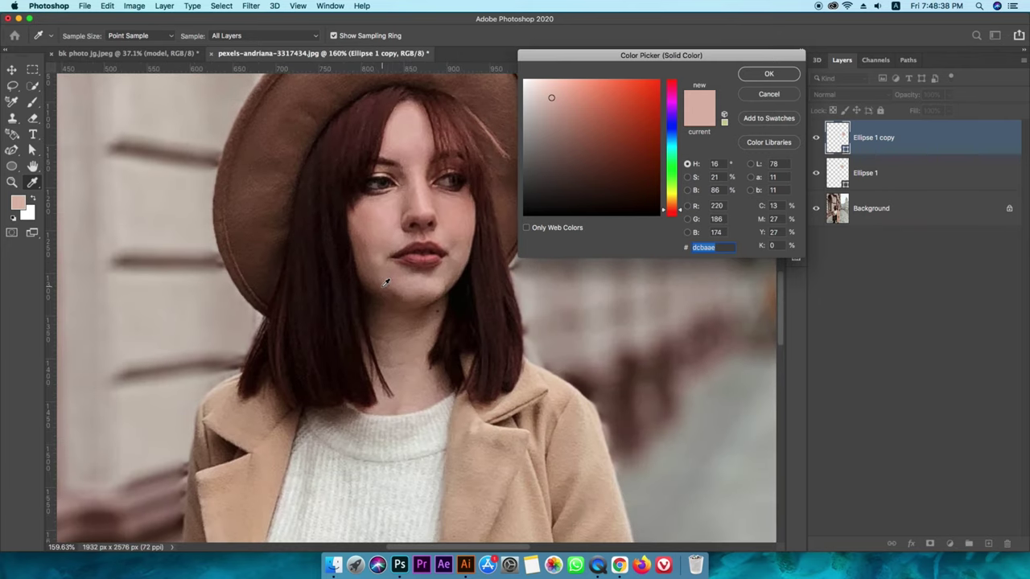
left_click(386, 290)
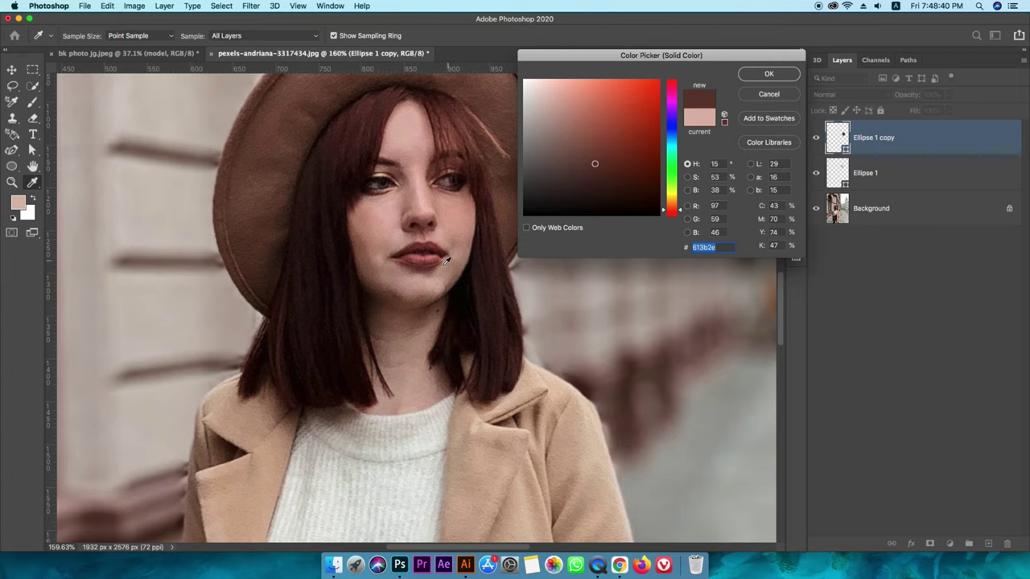
left_click(390, 283)
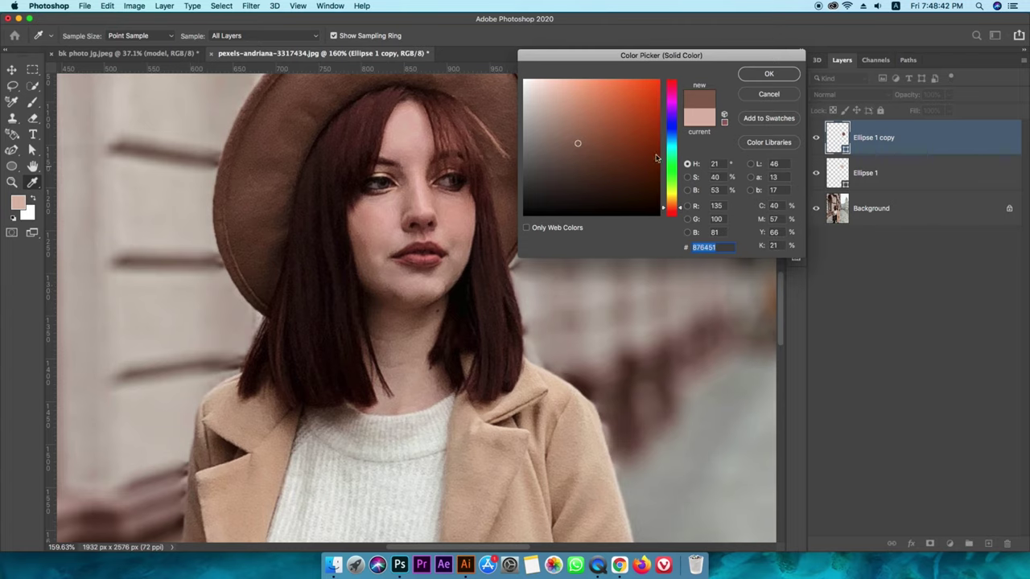
left_click(764, 77)
scroll(623, 260, "down", 10)
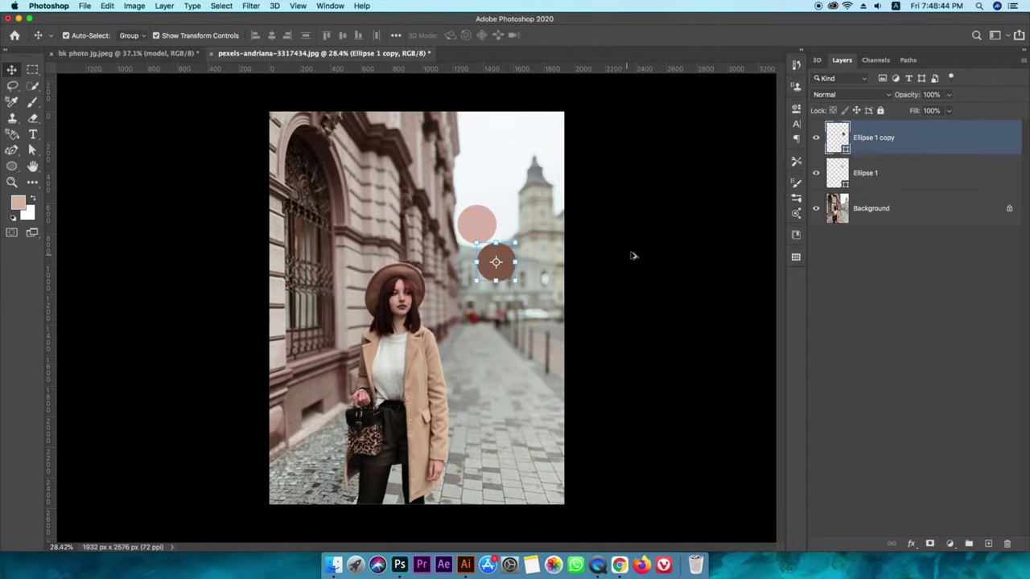
left_click_drag(536, 211, 346, 194)
left_click_drag(370, 231, 550, 171)
left_click(510, 131)
left_click_drag(510, 131, 510, 156)
left_click(535, 166)
left_click(666, 165)
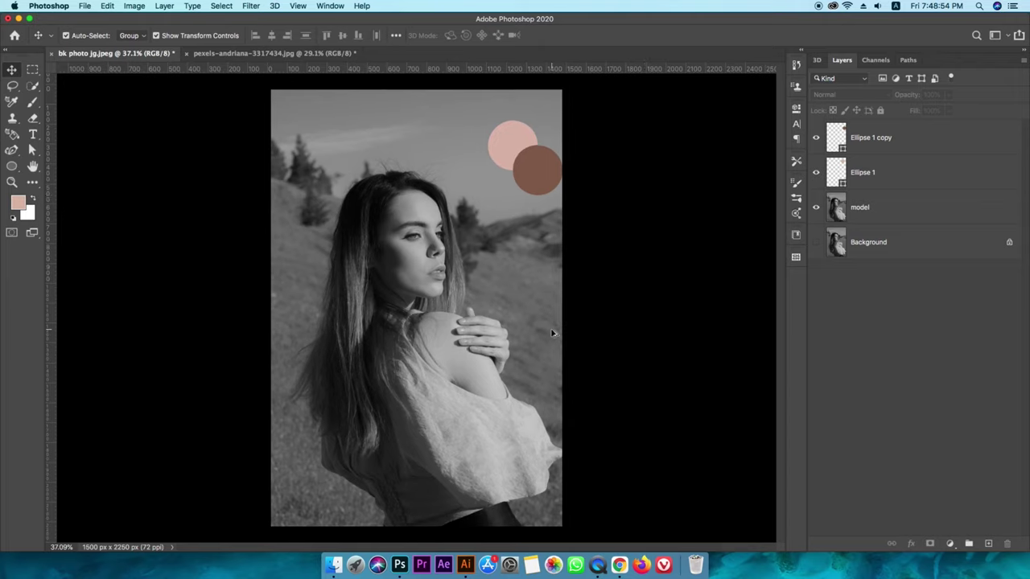
scroll(554, 336, "down", 2)
left_click(816, 172)
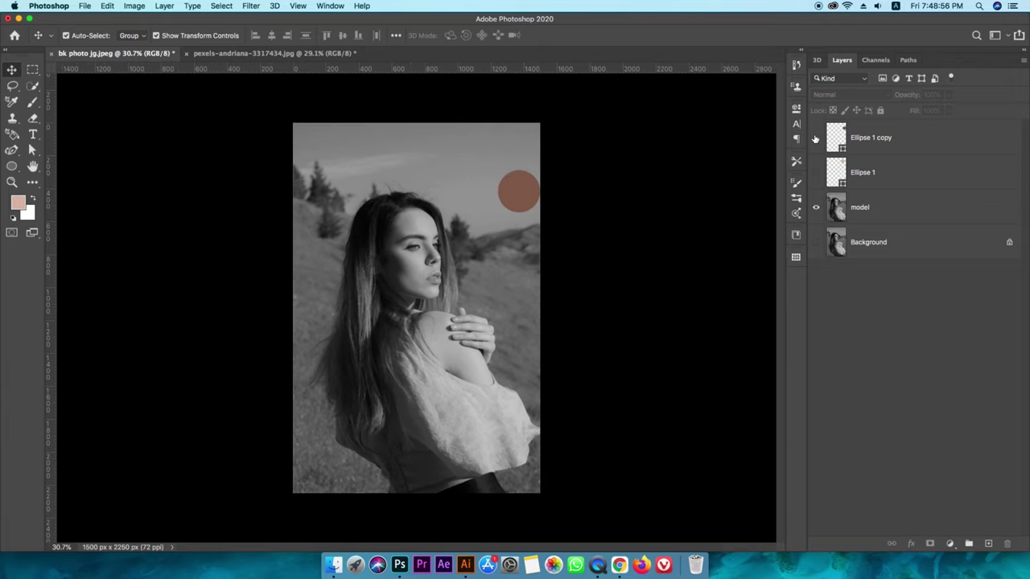
left_click(816, 138)
left_click(838, 210)
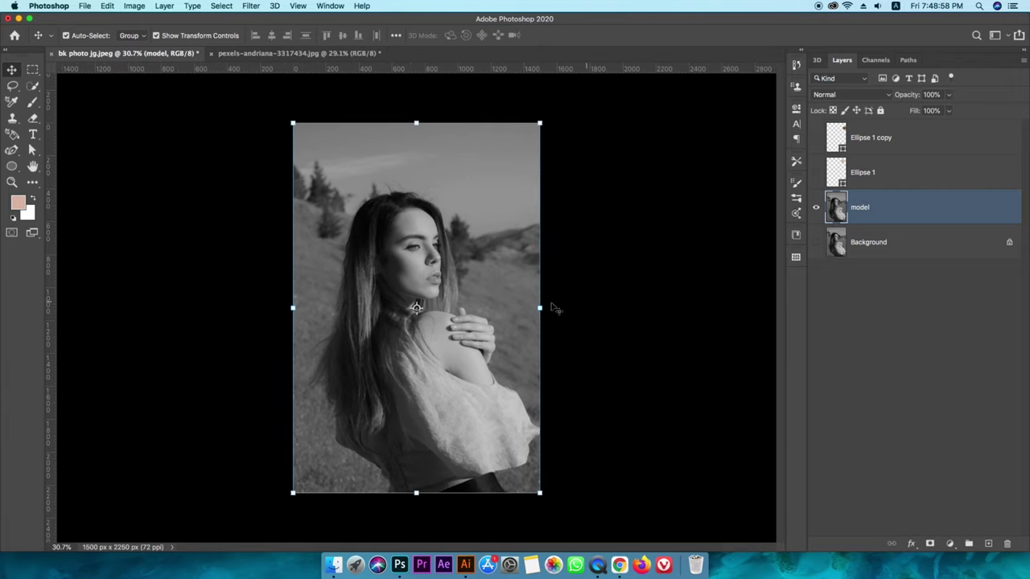
scroll(387, 290, "up", 1)
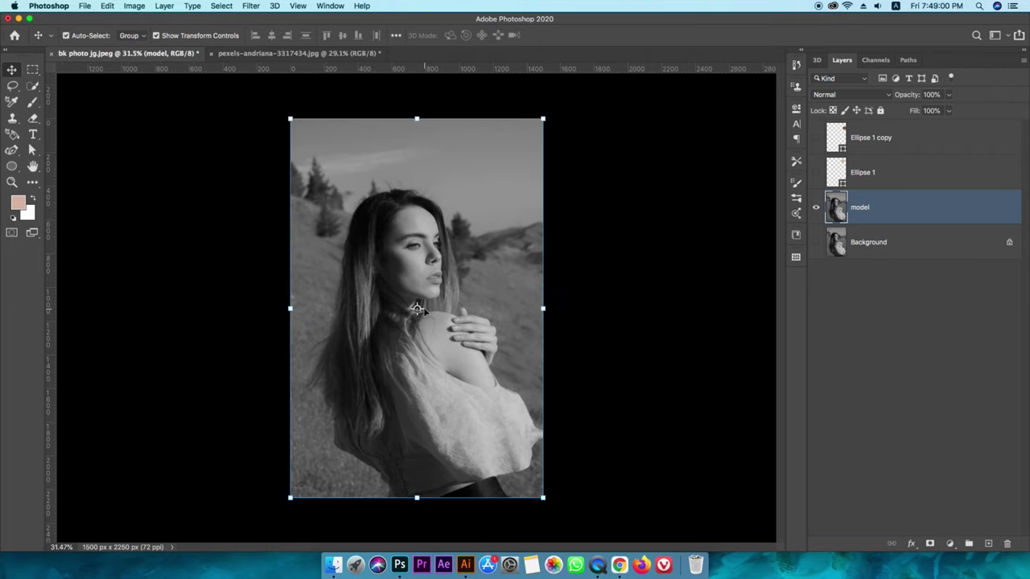
left_click(641, 327)
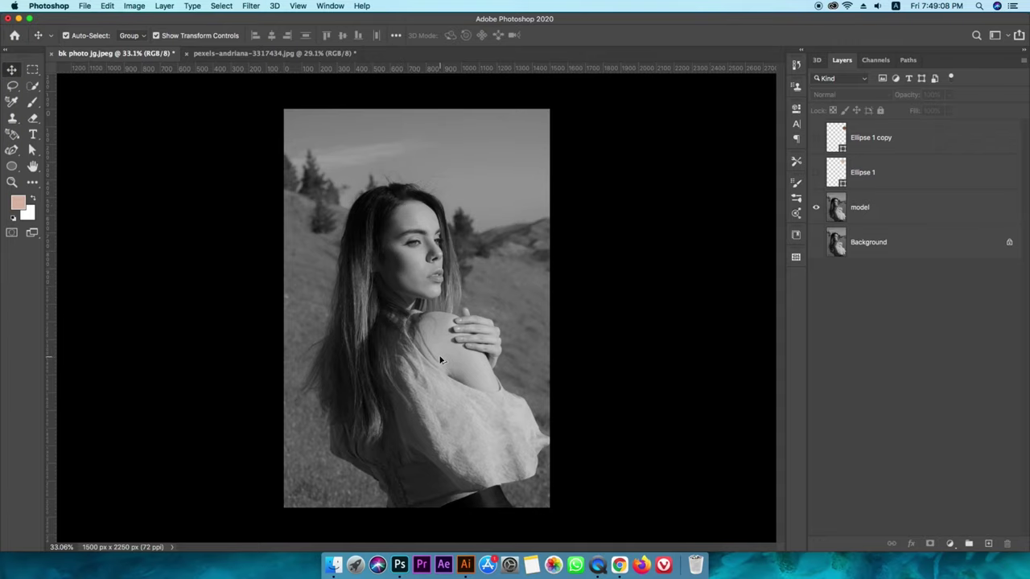
scroll(427, 350, "up", 2)
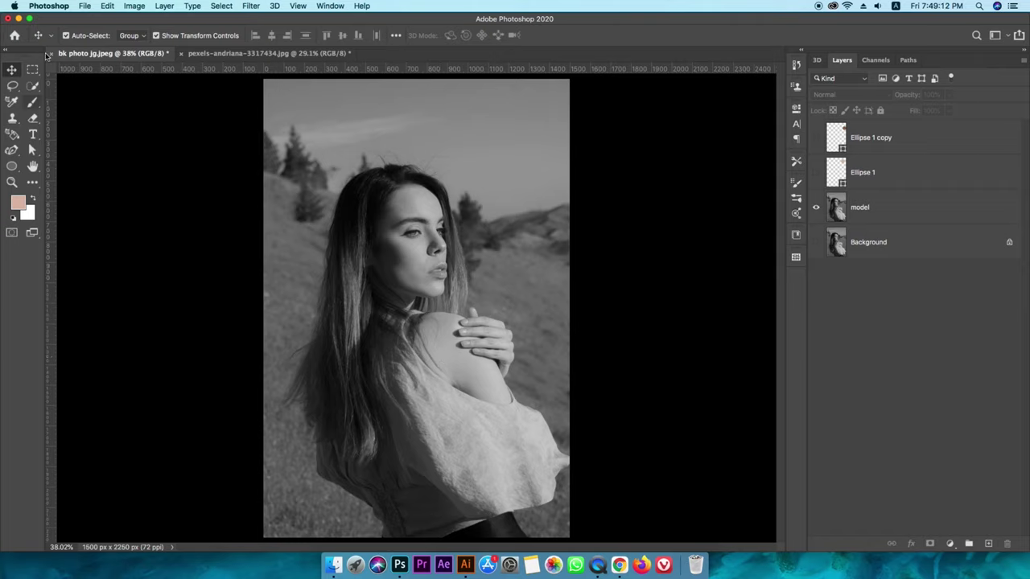
- Make the model layer active and choose Select > Color Range
left_click(221, 7)
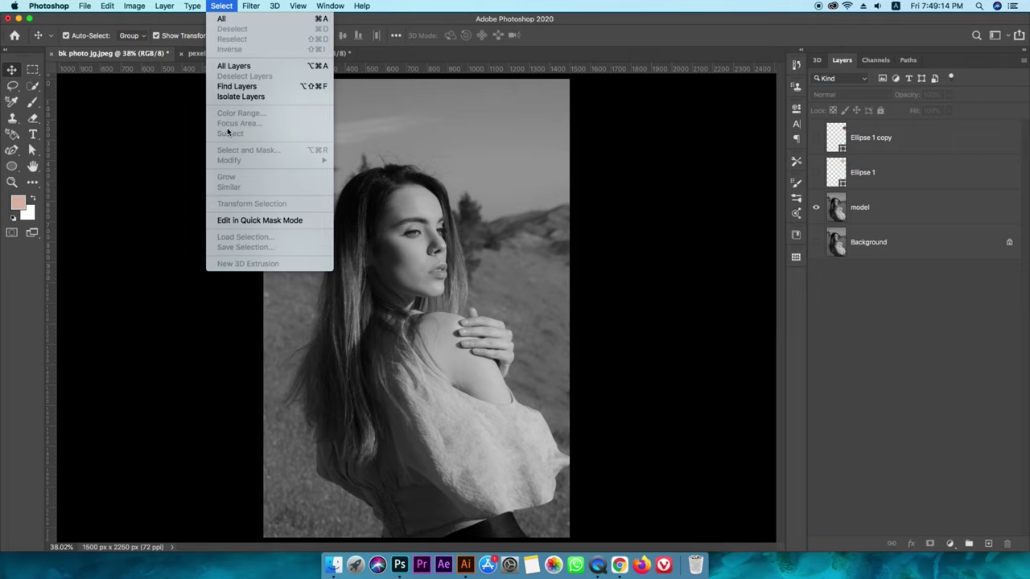
left_click(848, 211)
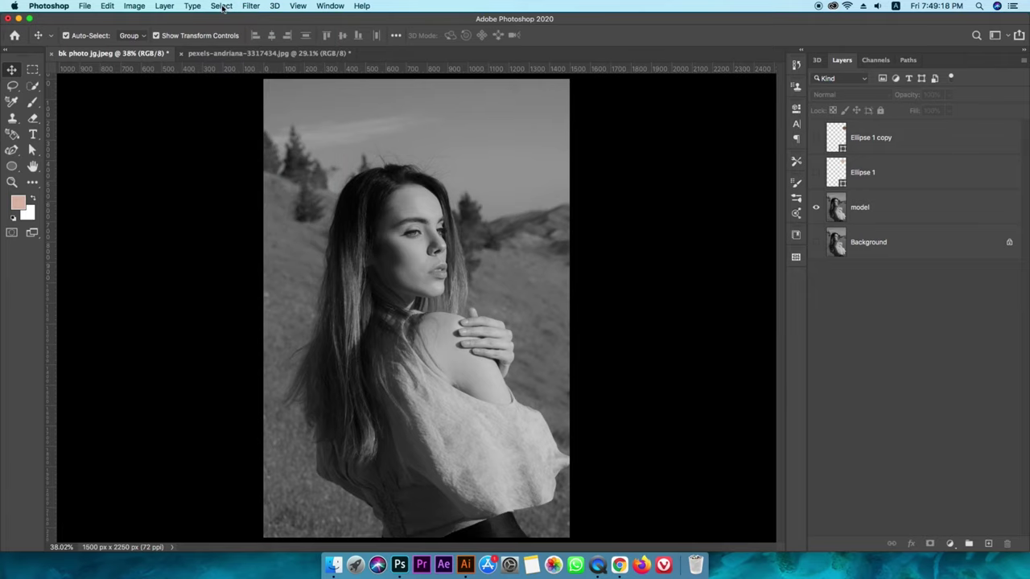
left_click(223, 7)
left_click(835, 214)
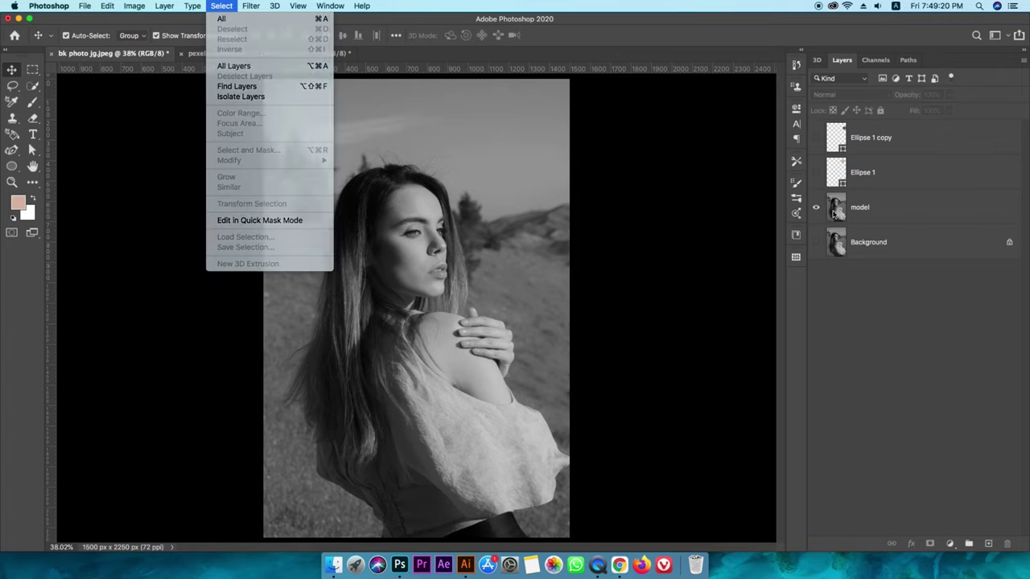
left_click(837, 212)
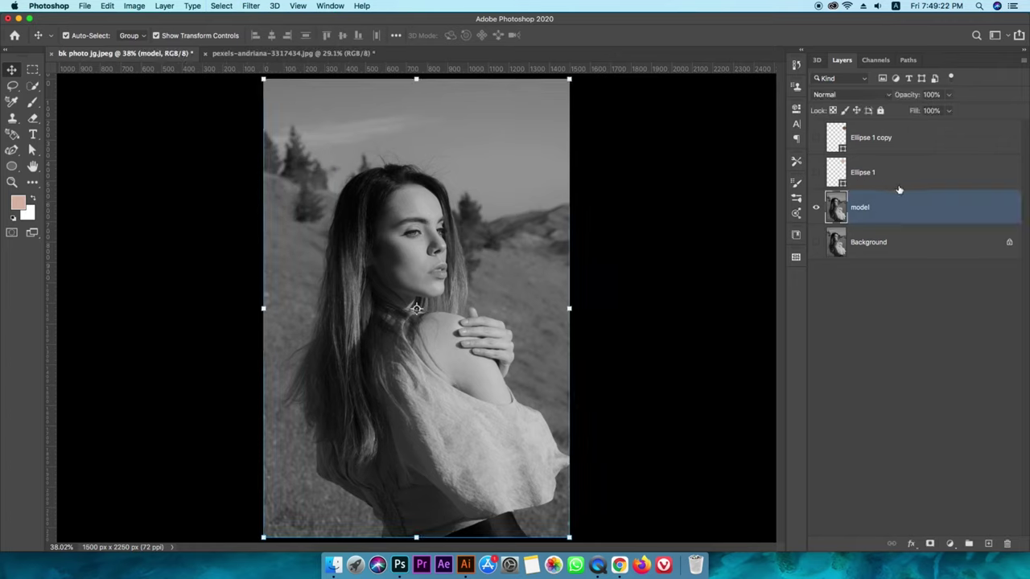
left_click(222, 6)
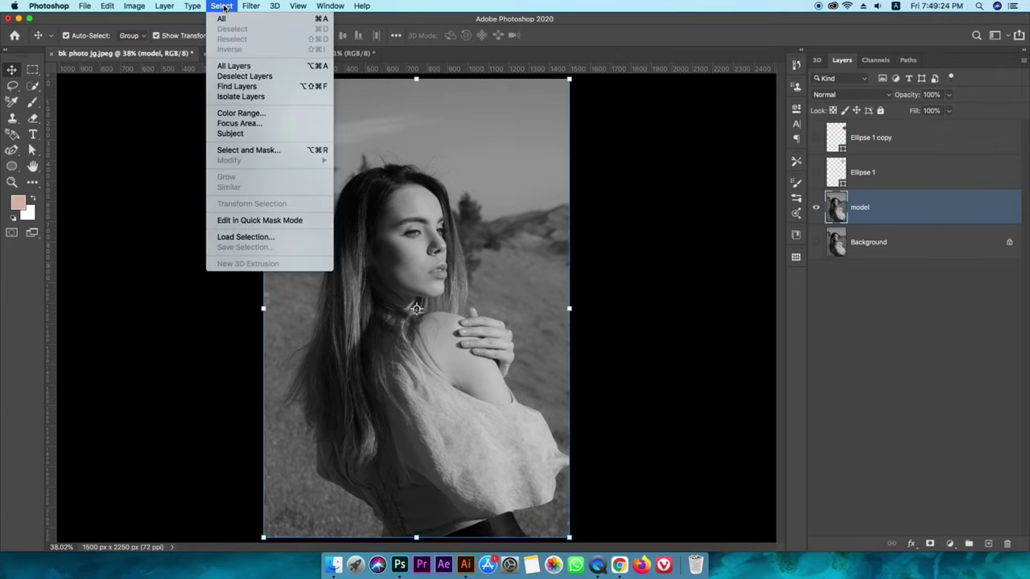
left_click(247, 115)
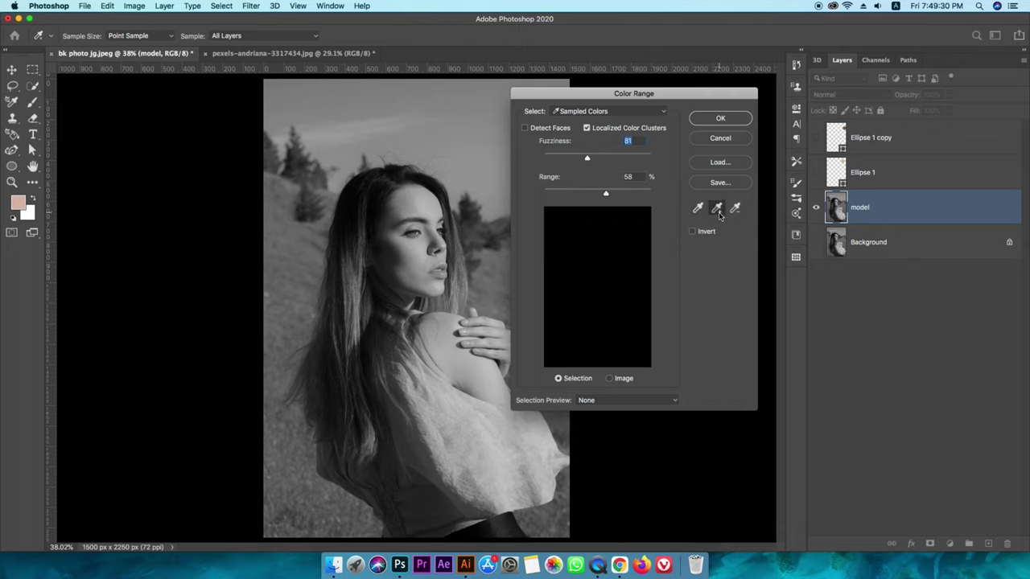
- Sample the face tone, briefly trying Highlights before returning to Sampled Colors
left_click(431, 203)
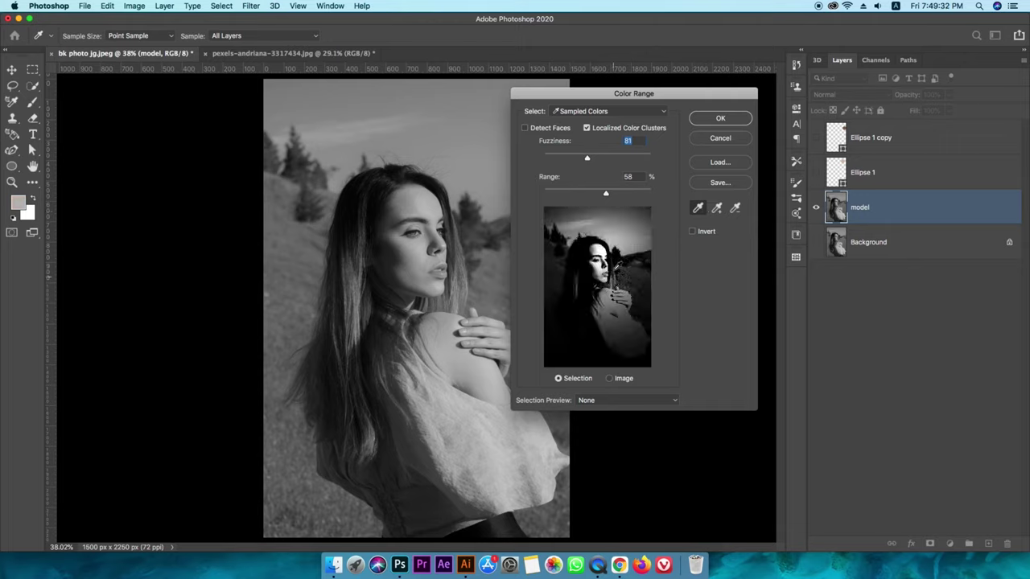
left_click(610, 114)
left_click(588, 111)
left_click(616, 111)
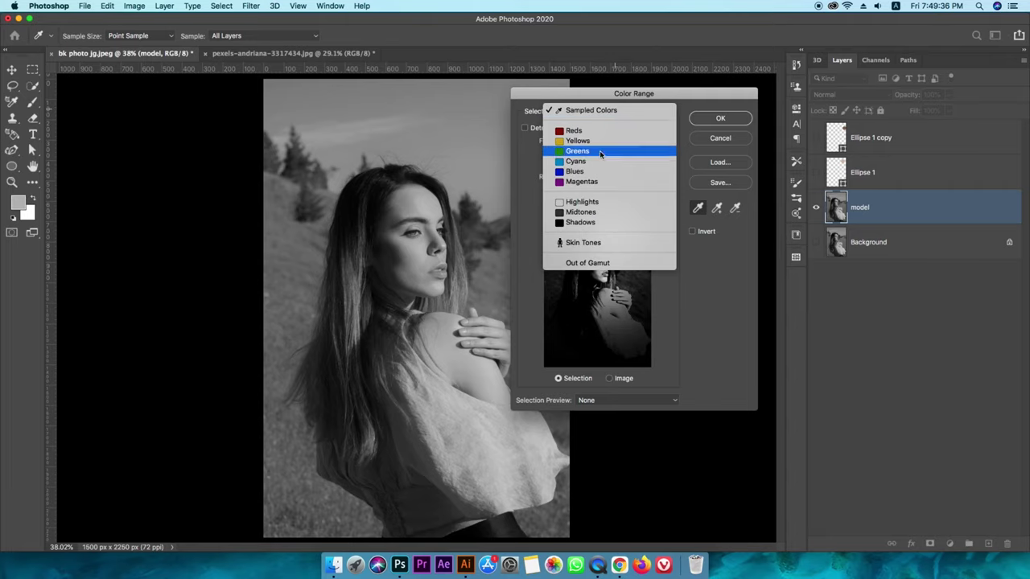
left_click(585, 200)
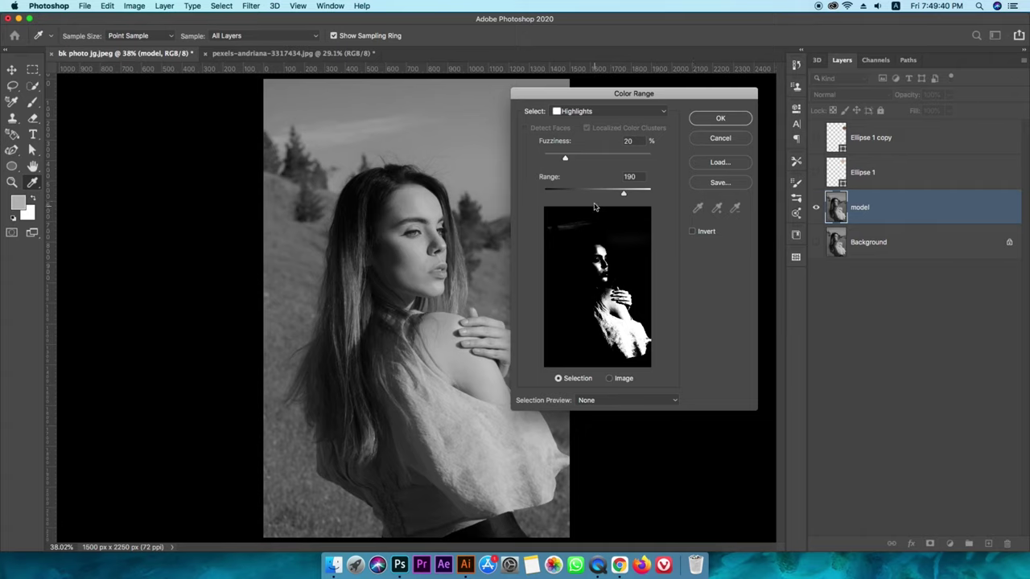
left_click(630, 113)
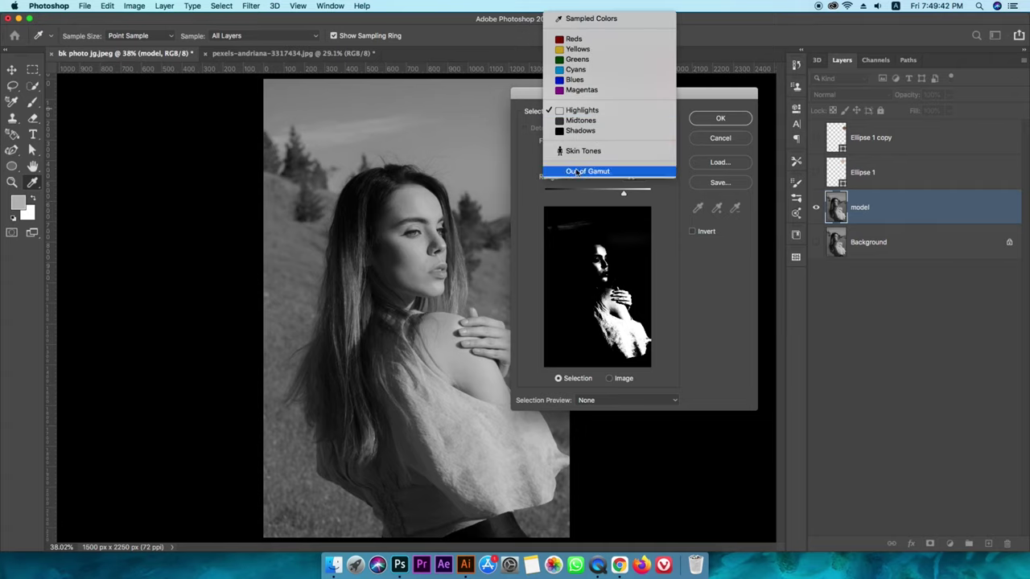
left_click(584, 18)
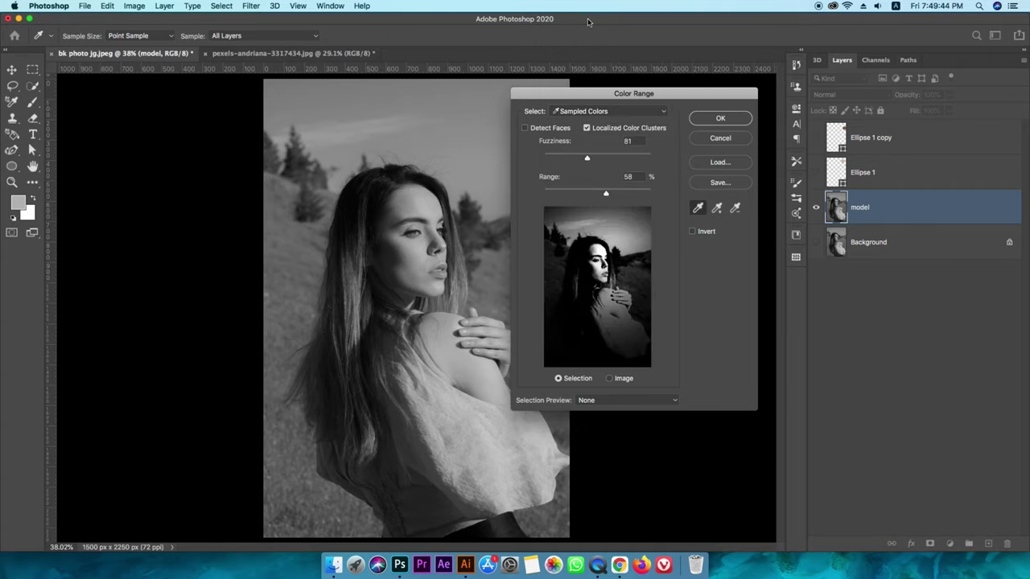
- Add the neck, chest, shoulder, arm and hand skin tones to the sample
left_click(716, 208)
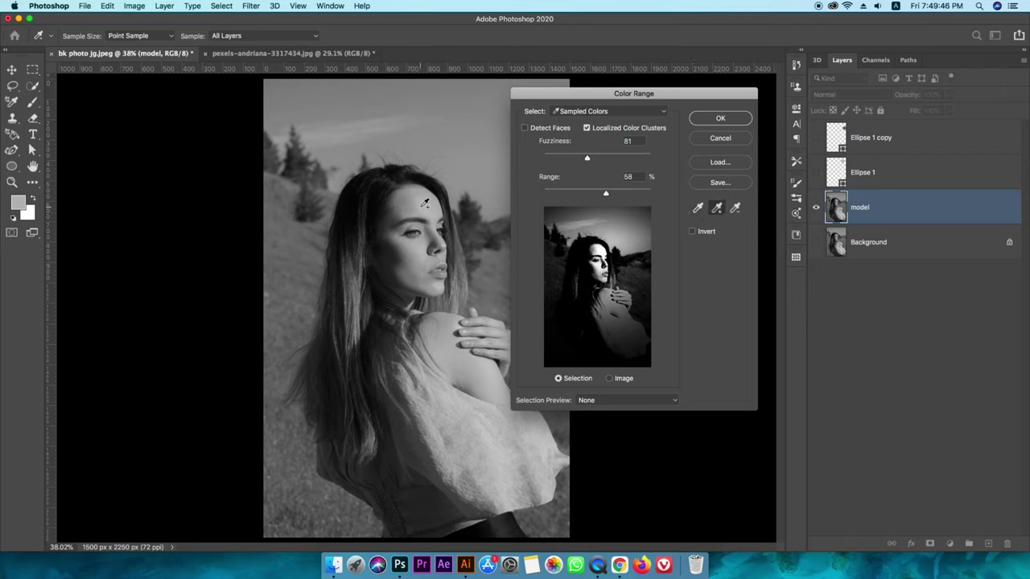
left_click(431, 253)
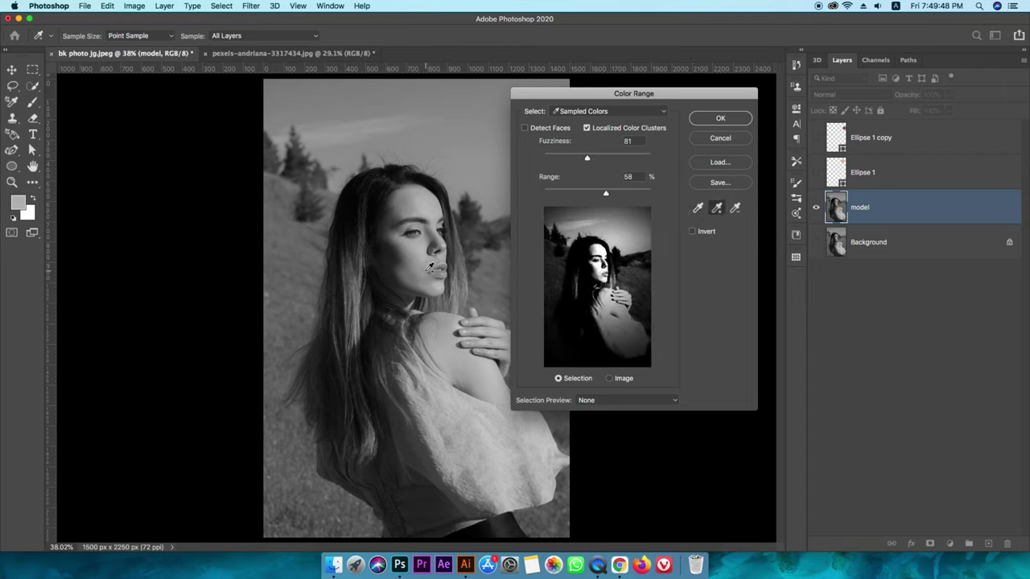
left_click(480, 373)
left_click(496, 342)
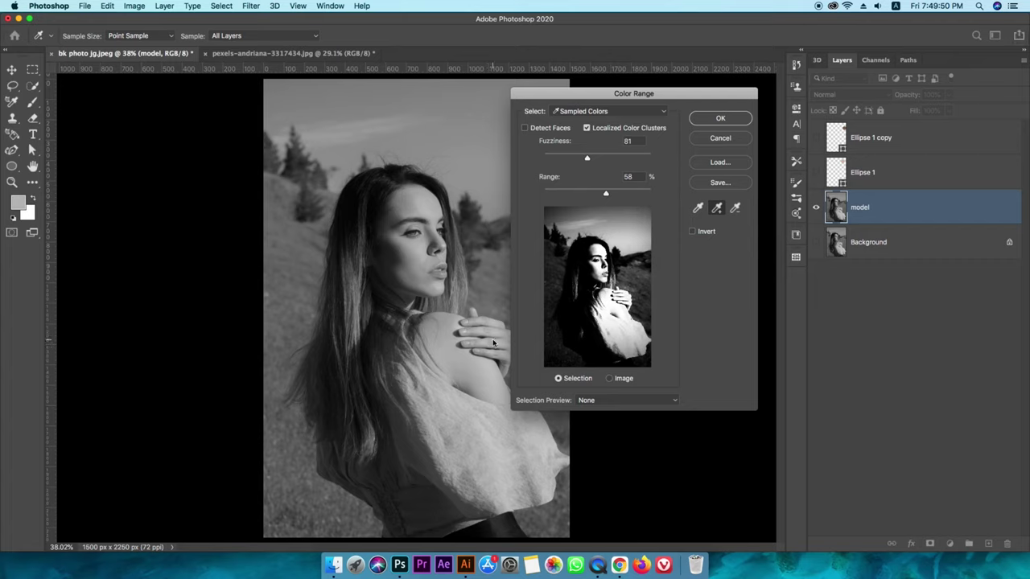
- Set Fuzziness to 60 and Range to 37%, check the inverted preview, and apply
left_click_drag(606, 194, 581, 195)
left_click_drag(586, 159, 577, 159)
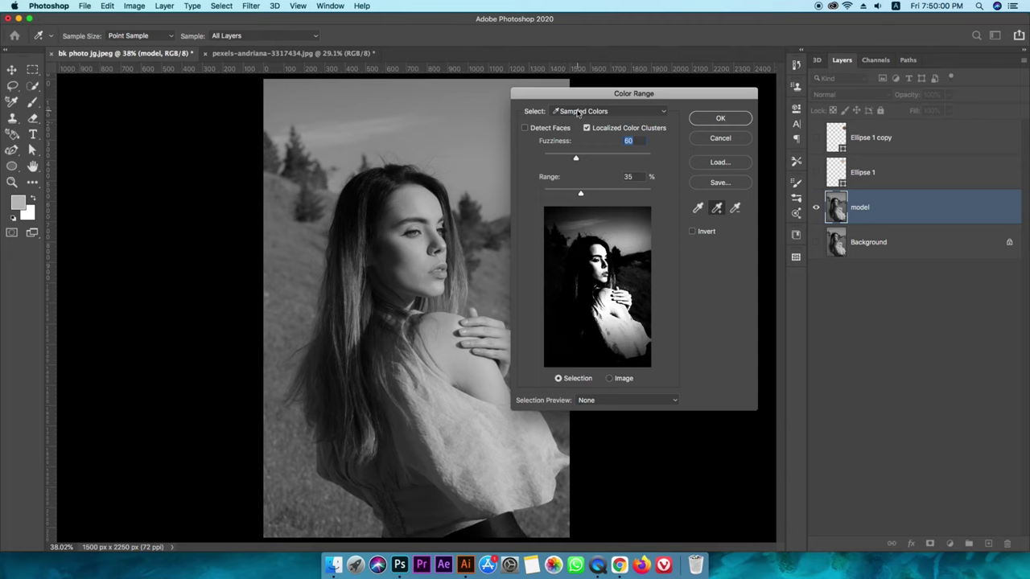
left_click_drag(599, 101, 618, 88)
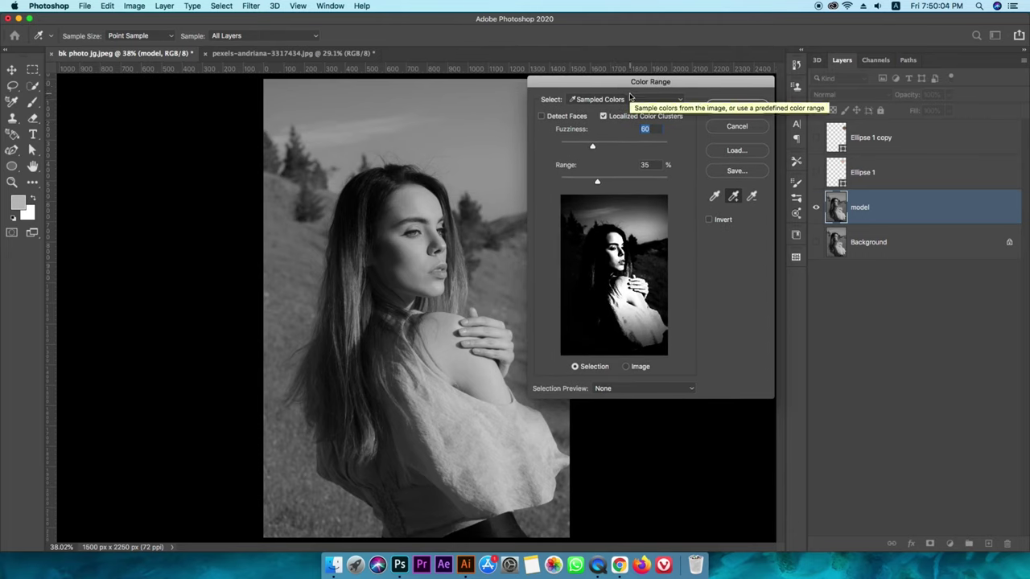
left_click_drag(597, 182, 600, 181)
left_click(709, 220)
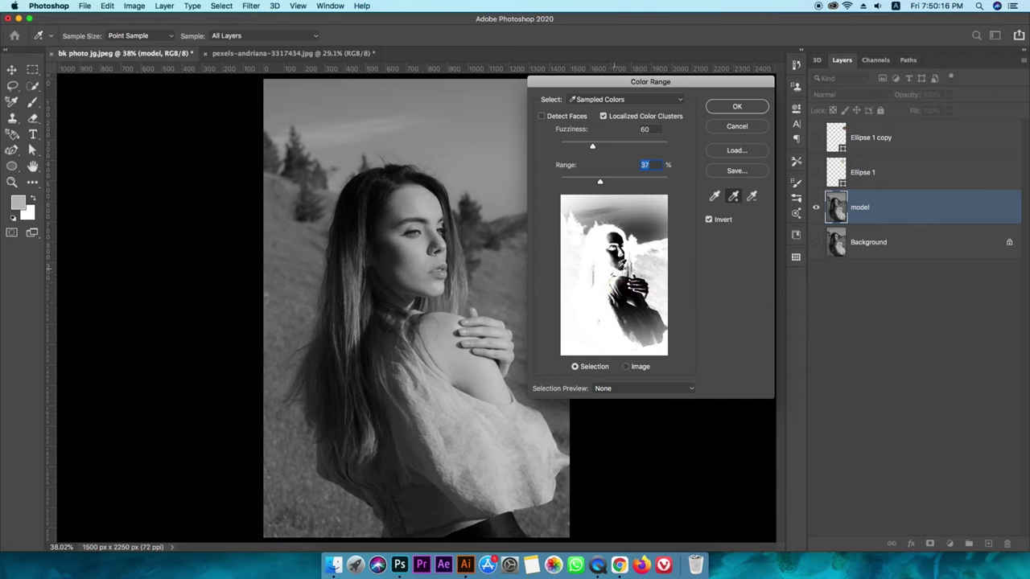
left_click(708, 220)
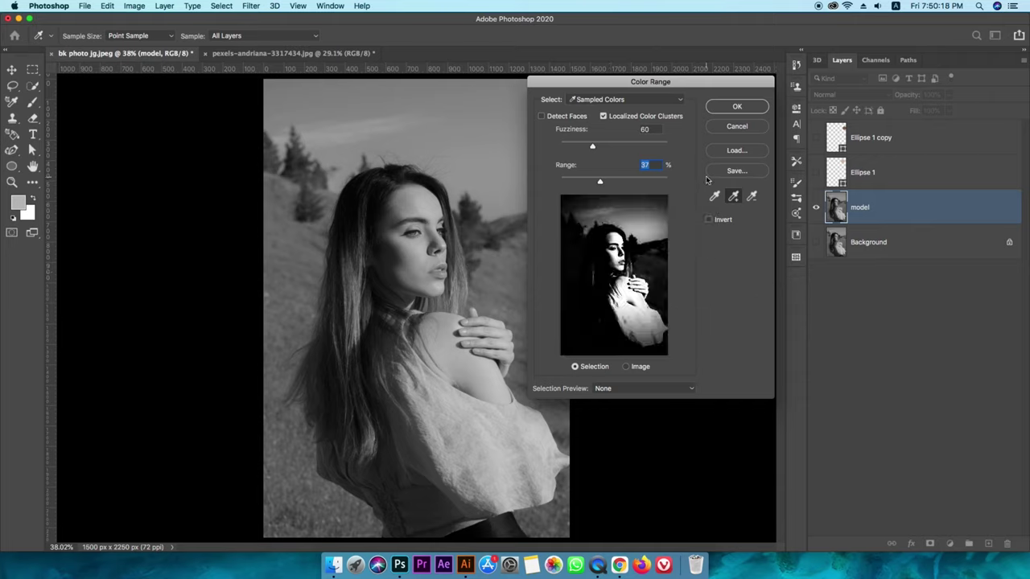
left_click(737, 109)
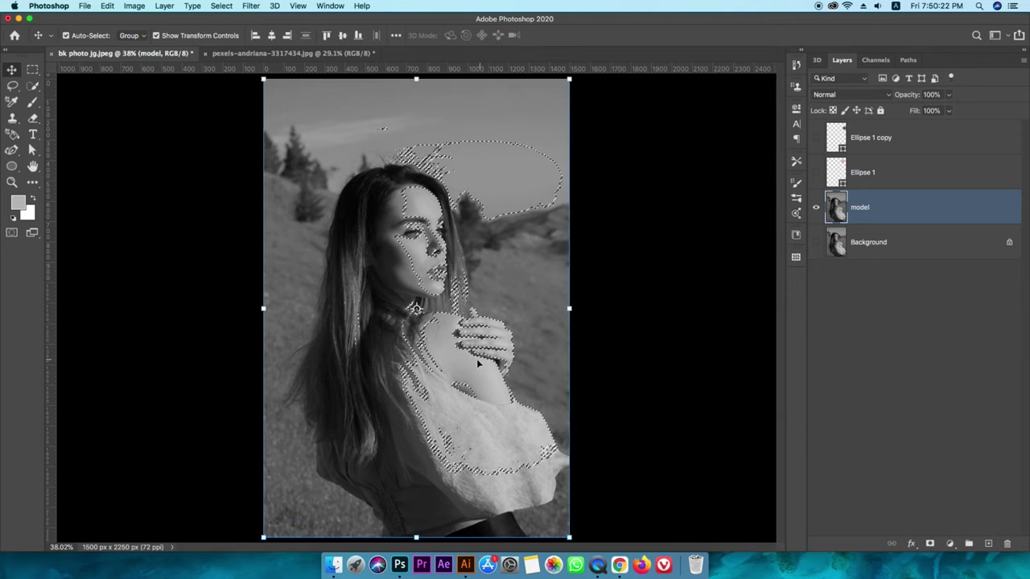
- Zoom in on the photo and switch to the Quick Selection tool
key("super+0")
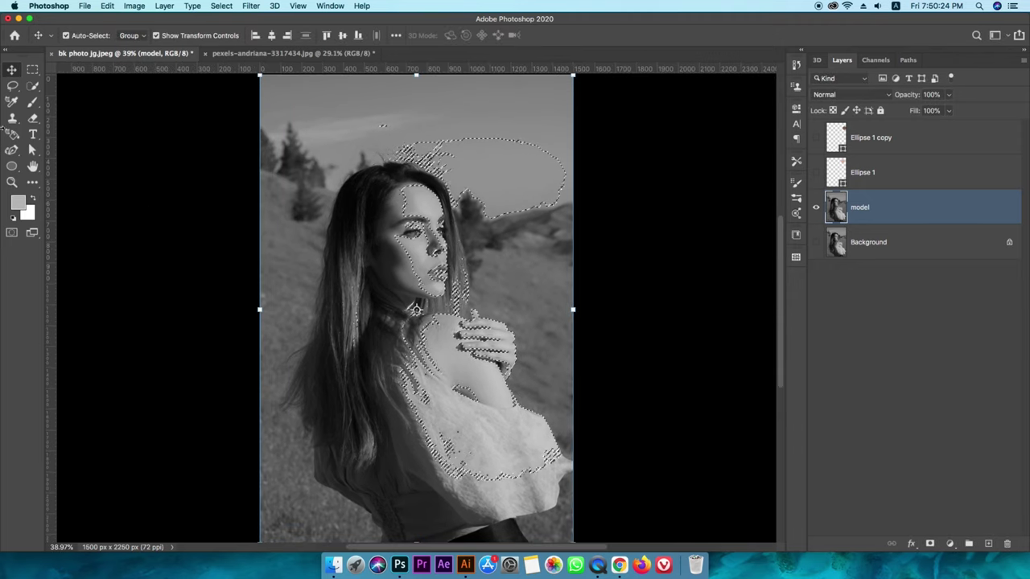
key("b")
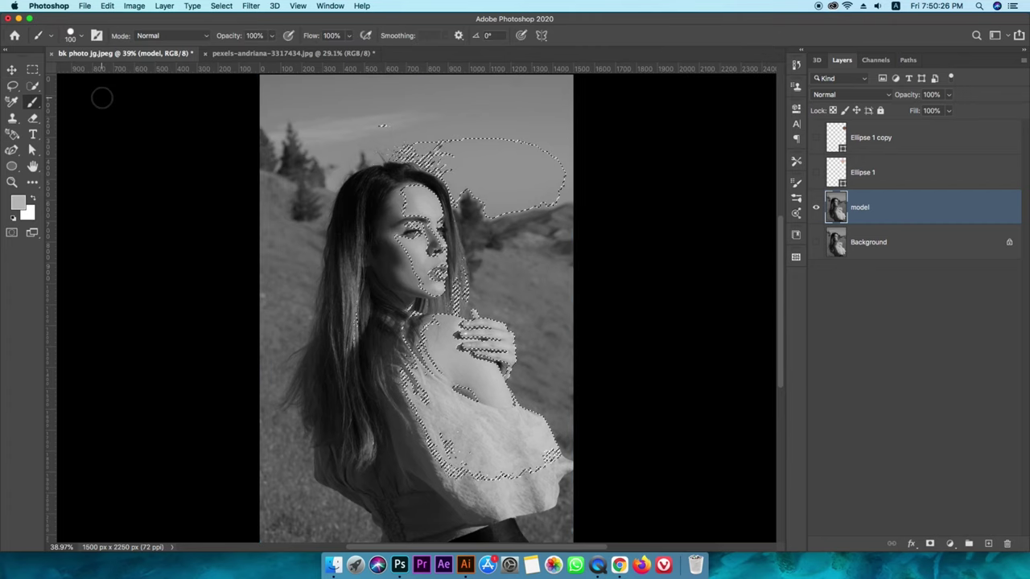
left_click(32, 102)
left_click(32, 85)
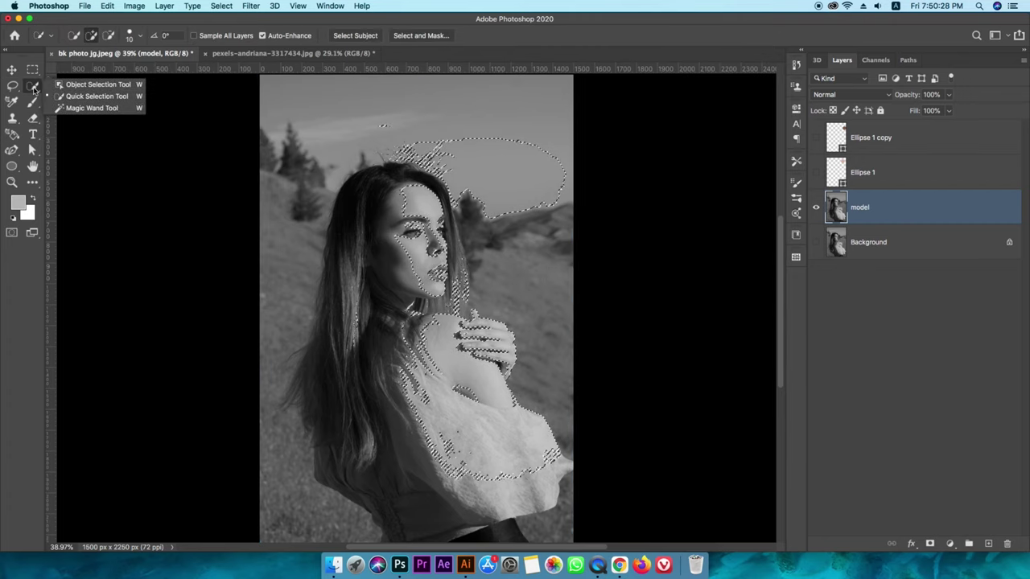
left_click(93, 95)
- Subtract the sky so the selection covers only face, neck, shoulder and hand
key("alt")
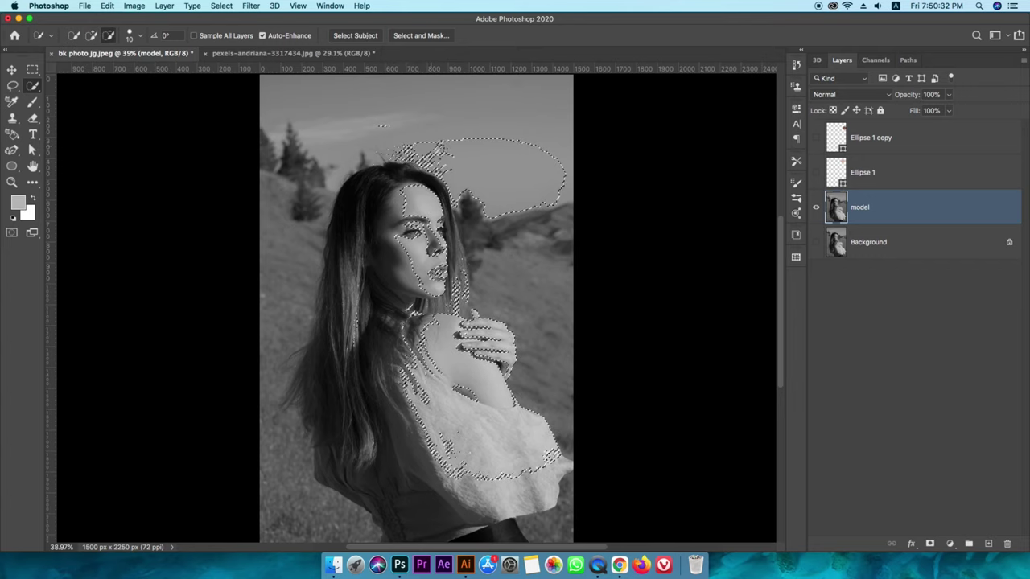
left_click(515, 174, "alt")
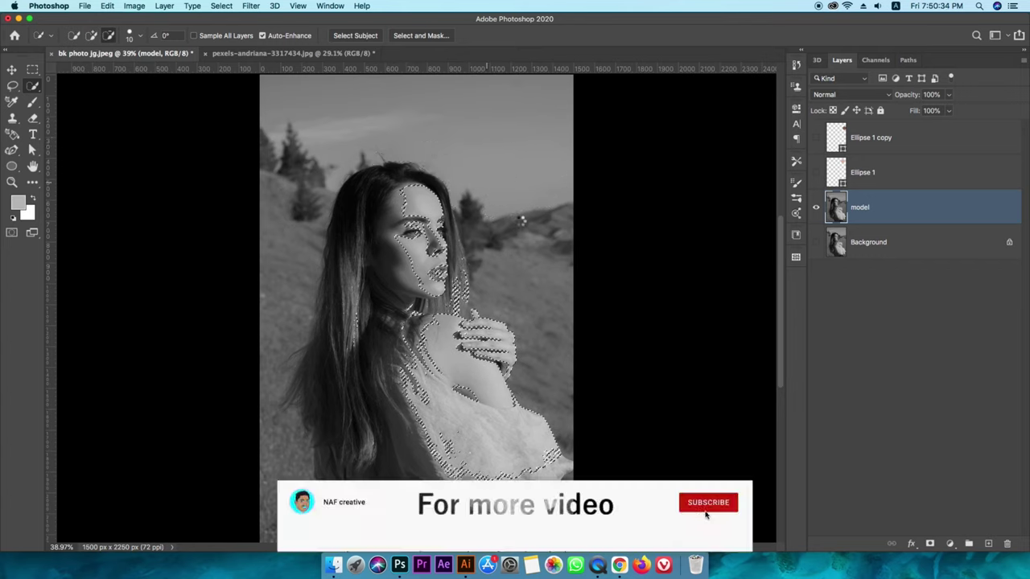
scroll(416, 305, "down", 1)
key("alt")
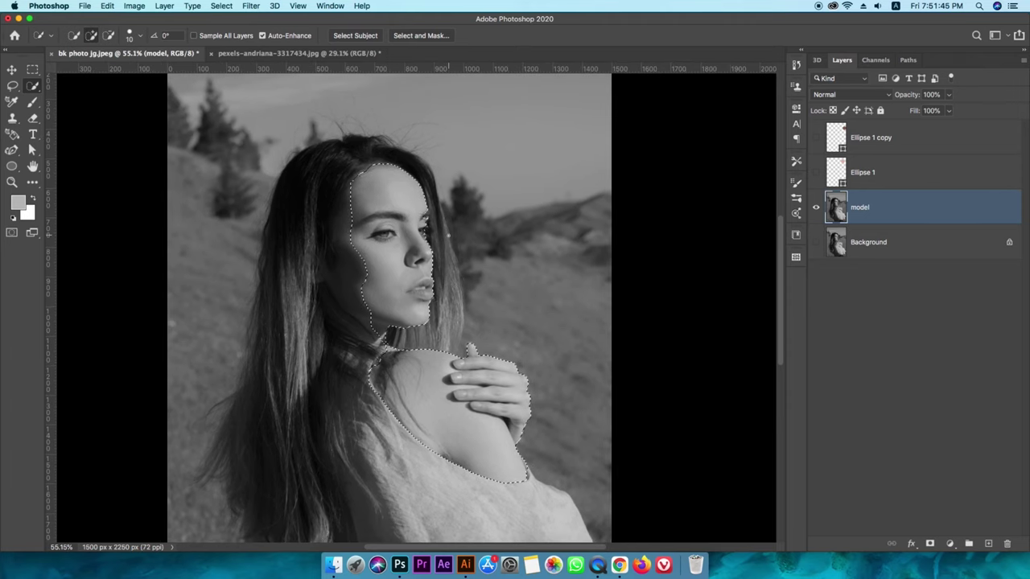
key("alt")
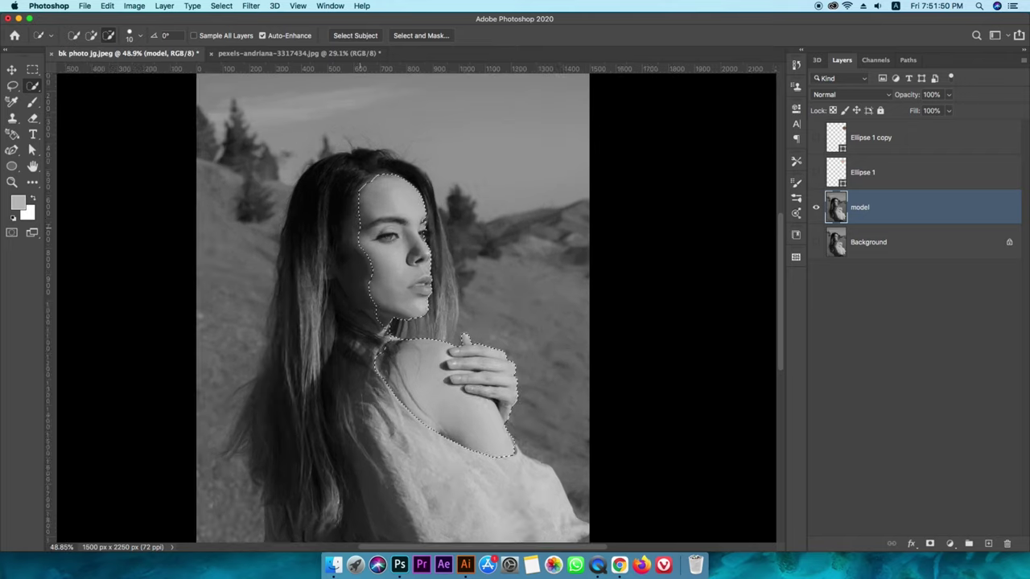
scroll(392, 306, "down", 3)
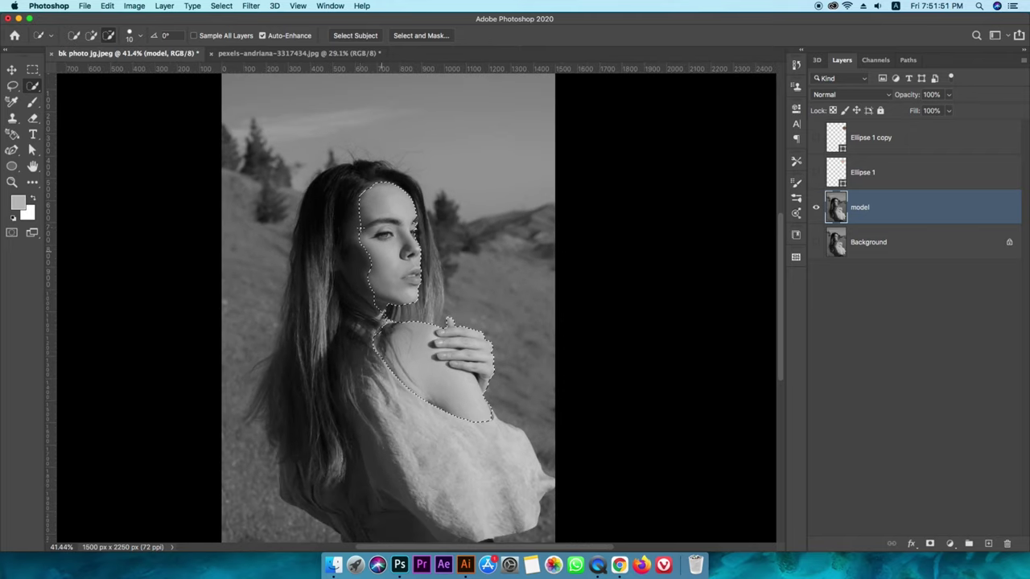
scroll(415, 234, "up", 3)
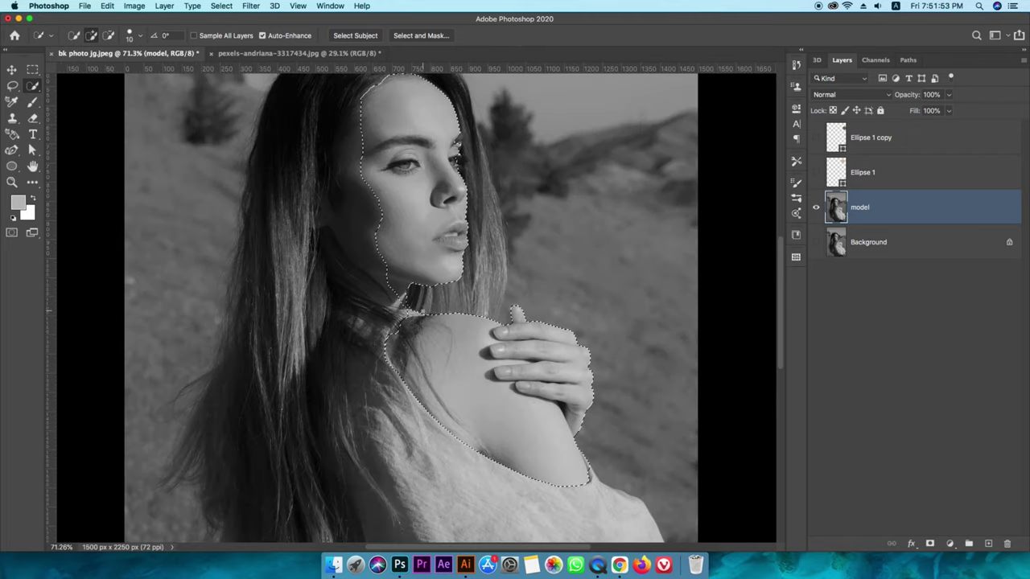
scroll(419, 233, "down", 2)
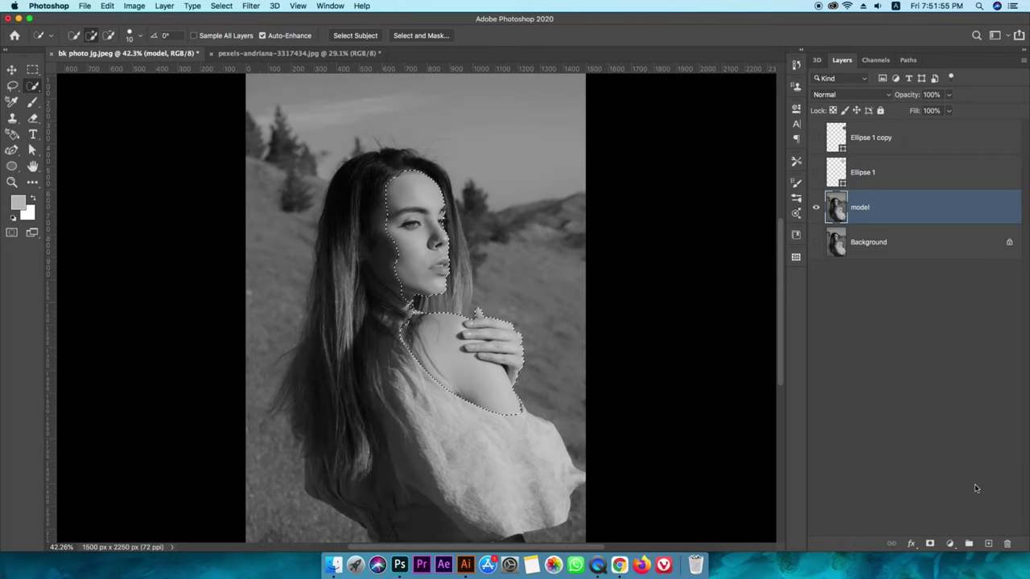
- Add a skin layer mask to the model layer, then disable it
left_click(930, 544)
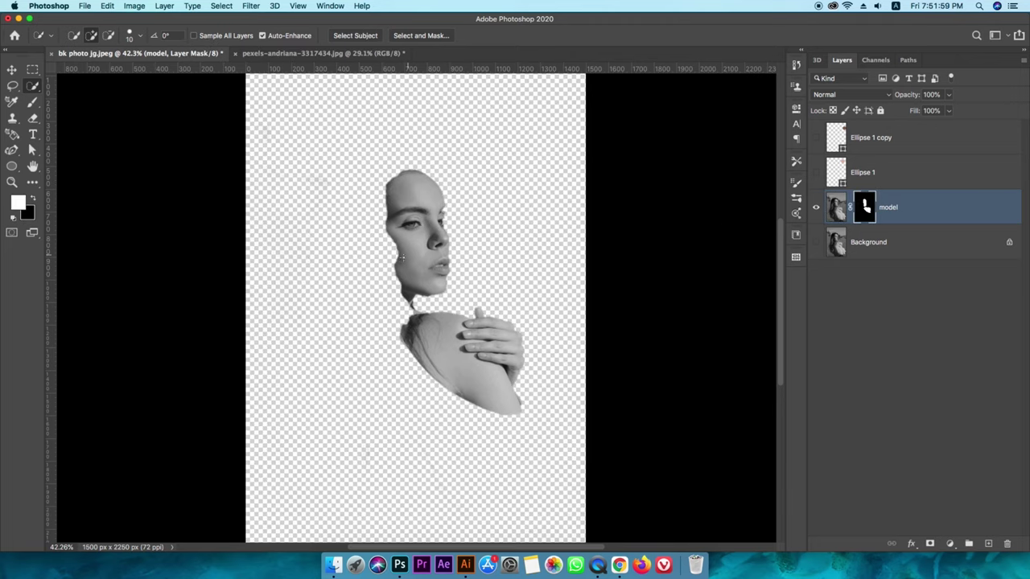
key("v")
scroll(612, 272, "down", 1)
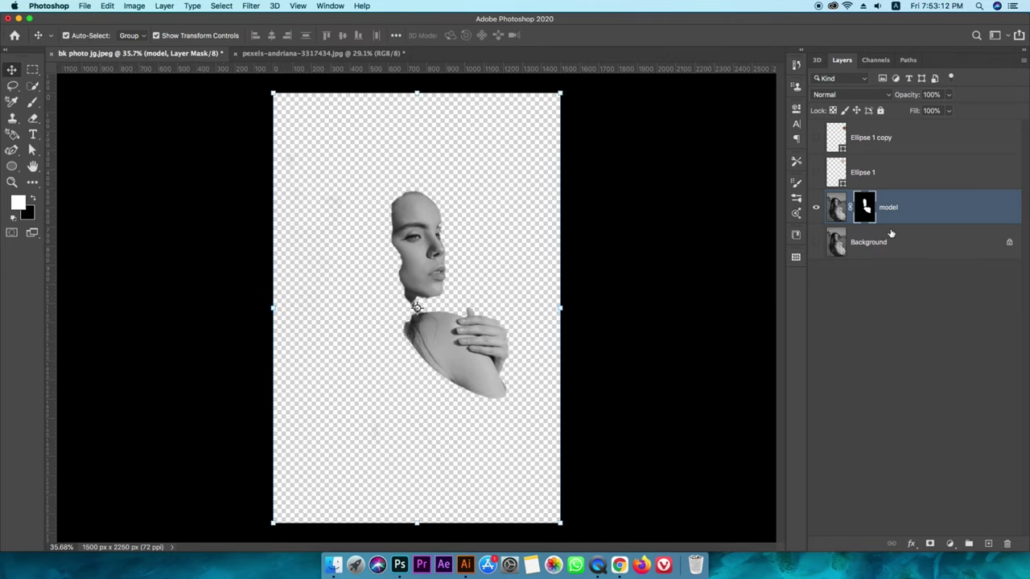
right_click(865, 199)
left_click(864, 208)
right_click(865, 207)
left_click(906, 212)
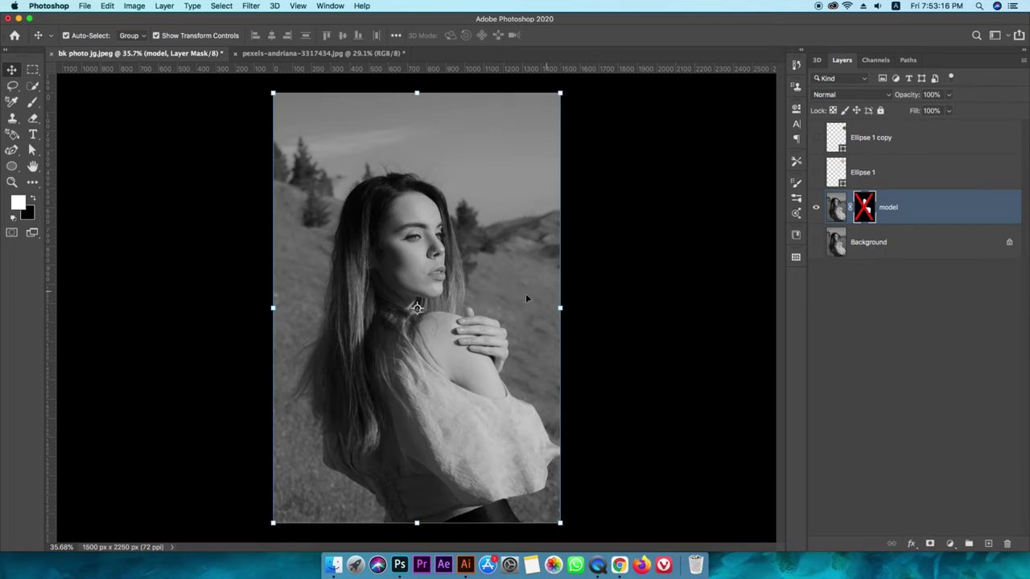
- Load the mask as a selection and make both Ellipse sample circles visible
left_click(865, 212, "super")
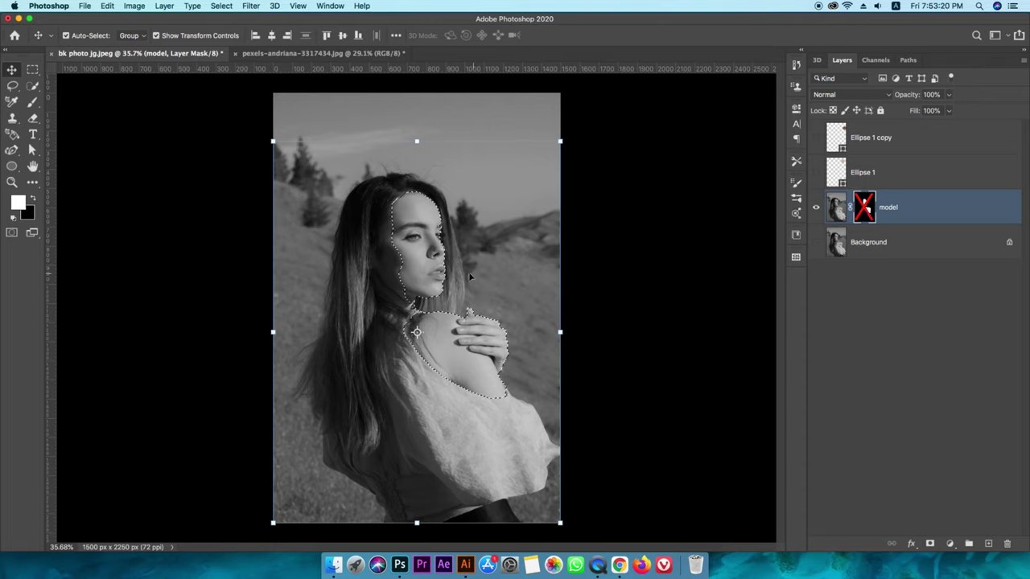
key("super+0")
left_click(876, 407)
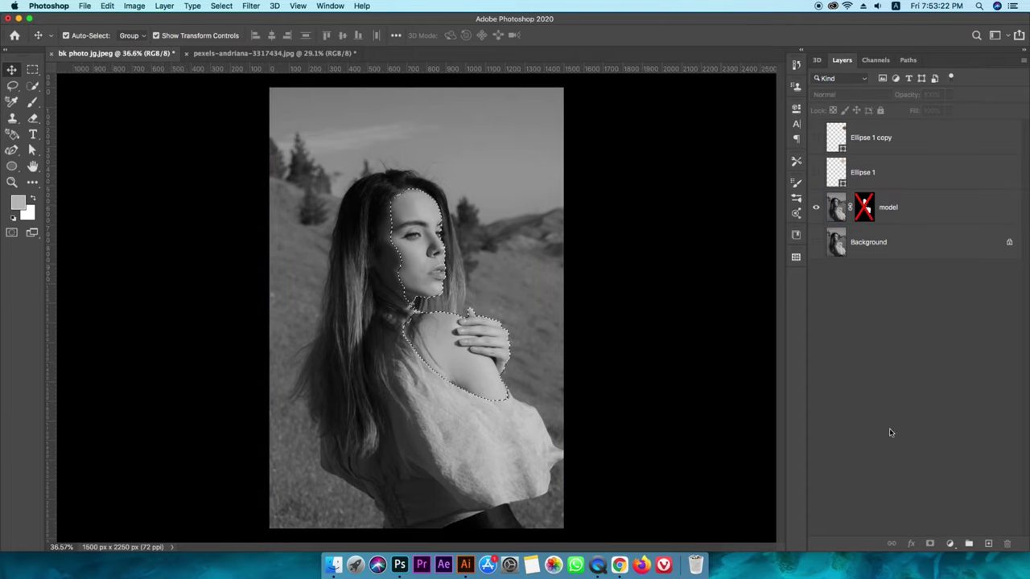
left_click(841, 213)
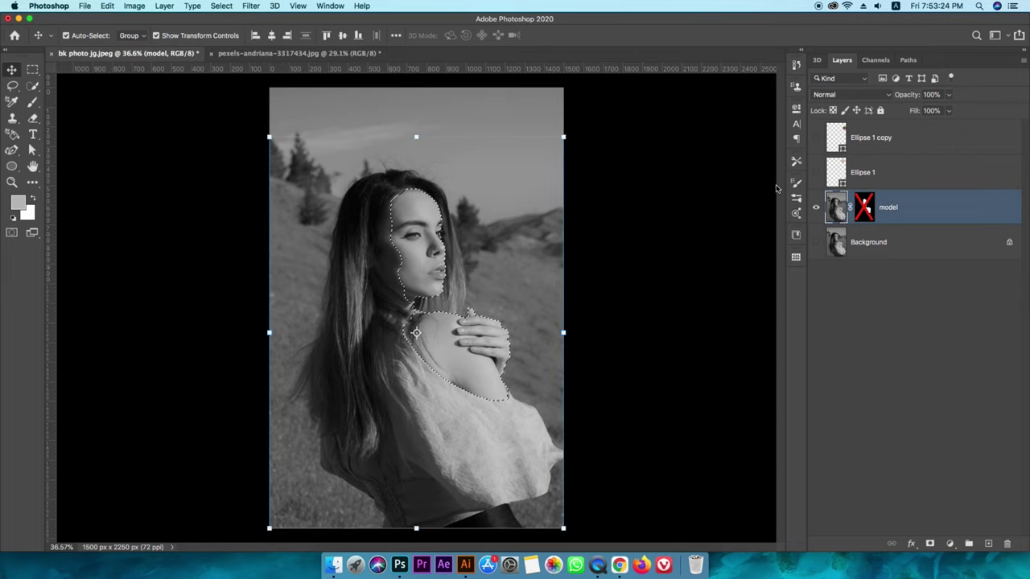
left_click(816, 172)
left_click(816, 137)
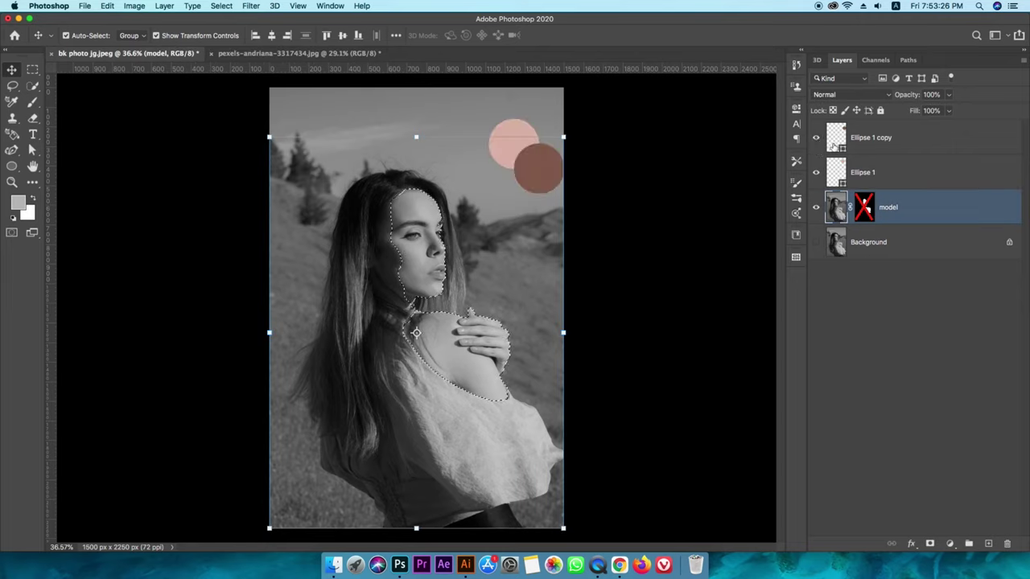
left_click(604, 166)
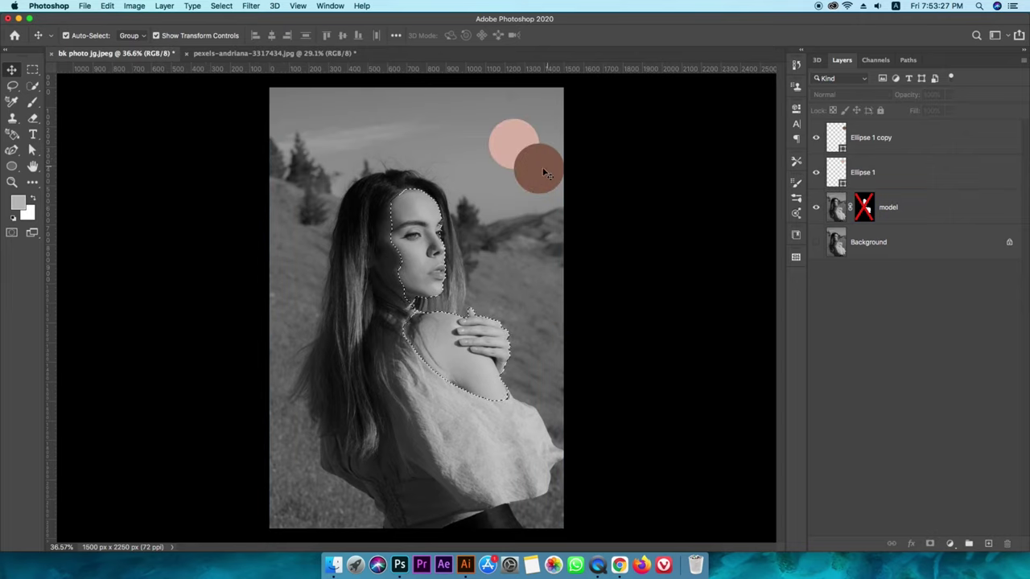
- Add a Solid Color fill layer using the pale pink sampled from the reference circle
left_click(950, 544)
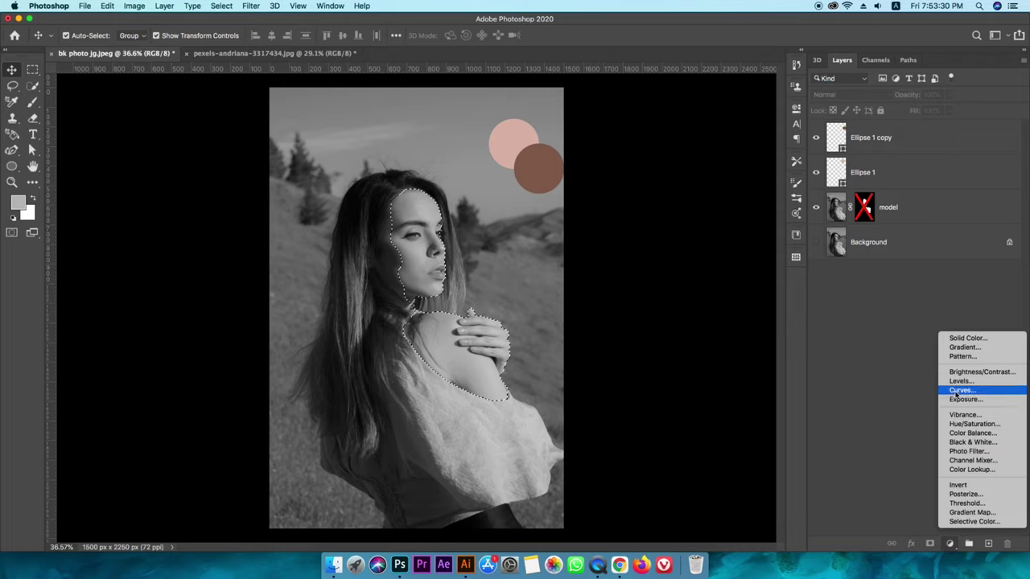
left_click(961, 340)
left_click_drag(698, 60, 240, 85)
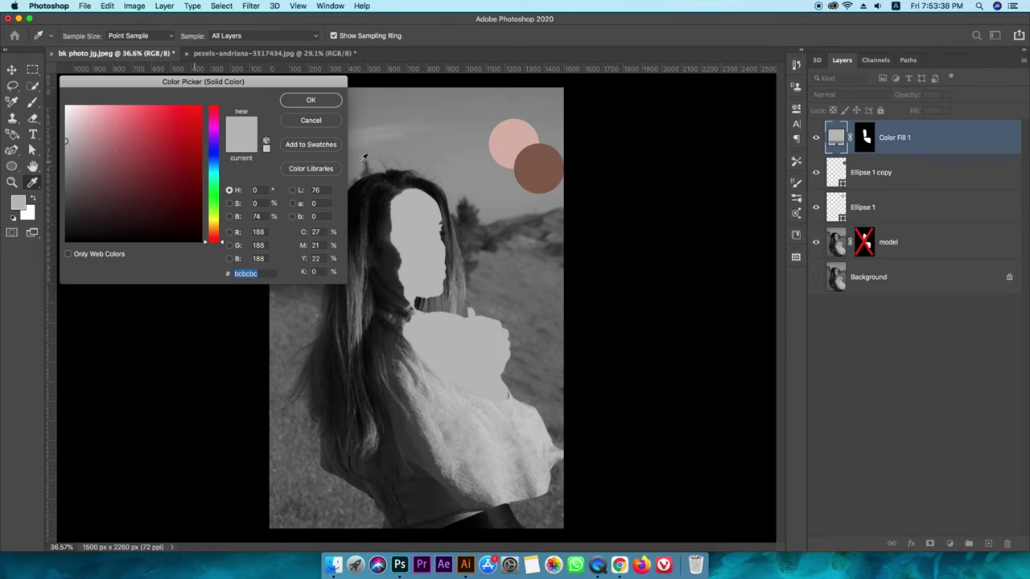
left_click(507, 126)
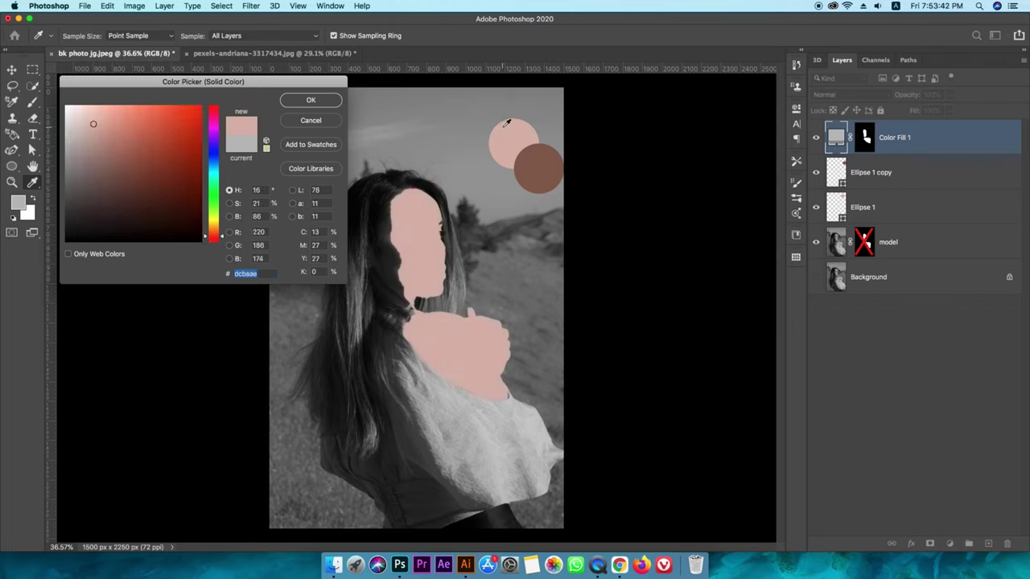
left_click(312, 100)
- Move Color Fill 1 below the ellipse layers, undoing an accidental clipping
key("v")
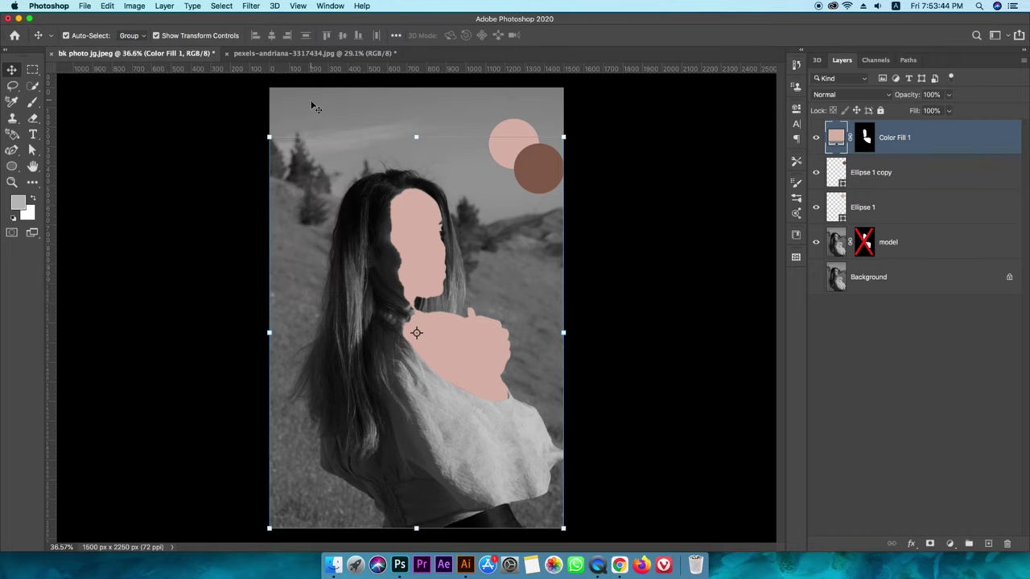
left_click(515, 338)
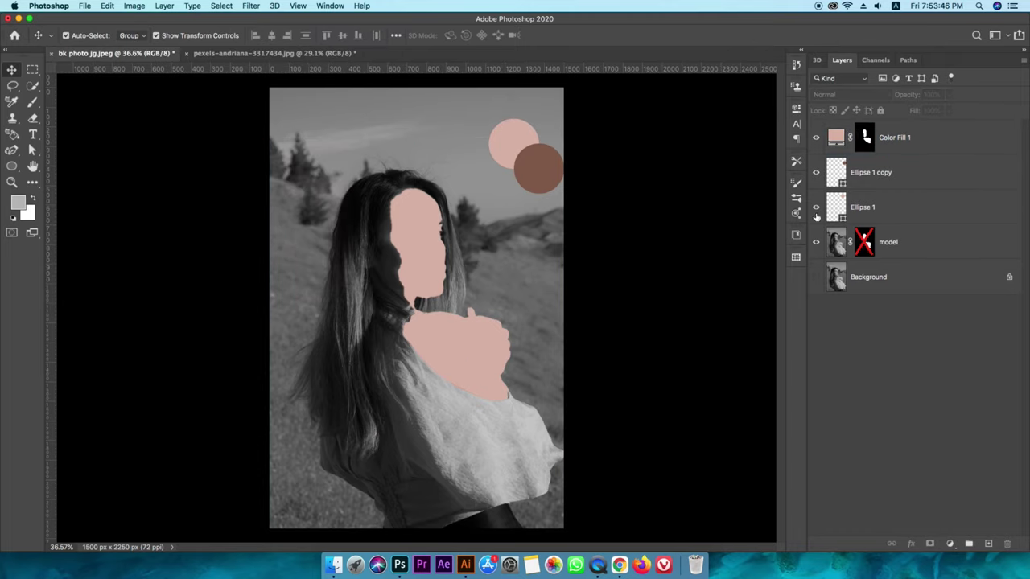
left_click_drag(839, 139, 833, 226)
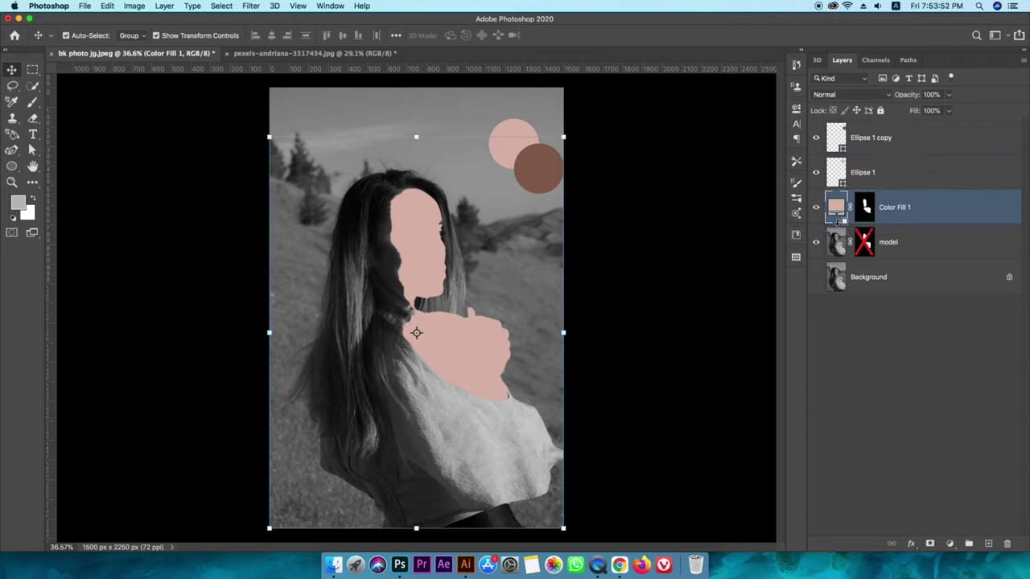
left_click(839, 229, "alt")
key("super+z")
key("w")
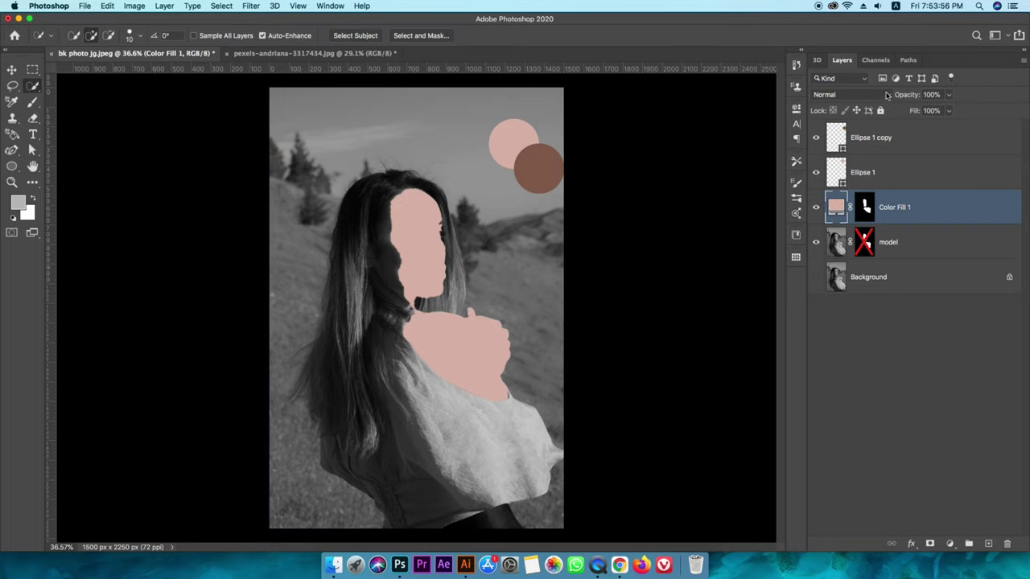
- Set Color Fill 1 to Soft Light blending at 100% opacity
left_click(950, 95)
left_click_drag(948, 110, 919, 112)
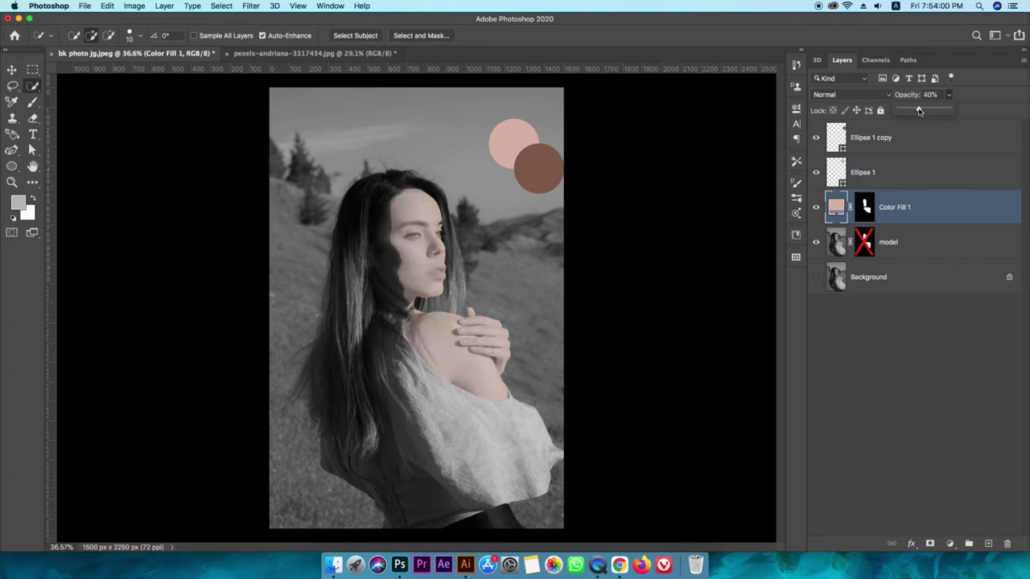
left_click(969, 118)
left_click(881, 96)
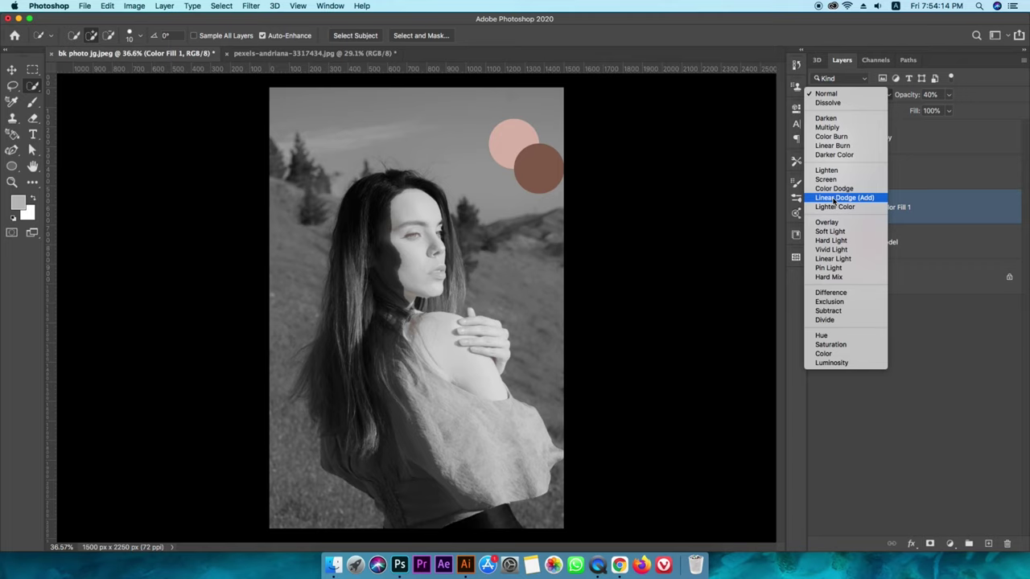
left_click(830, 232)
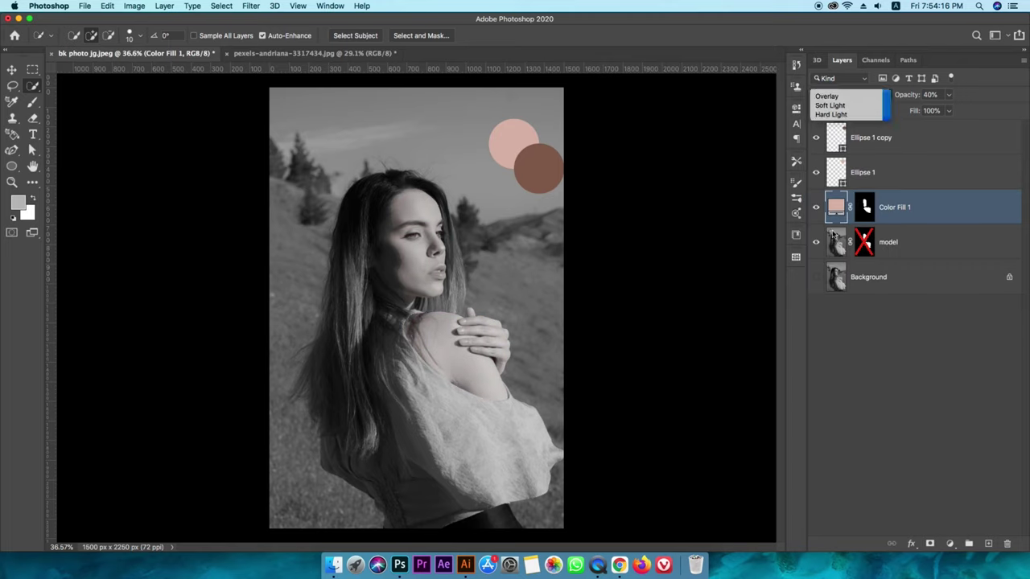
left_click(948, 95)
left_click_drag(950, 111, 979, 111)
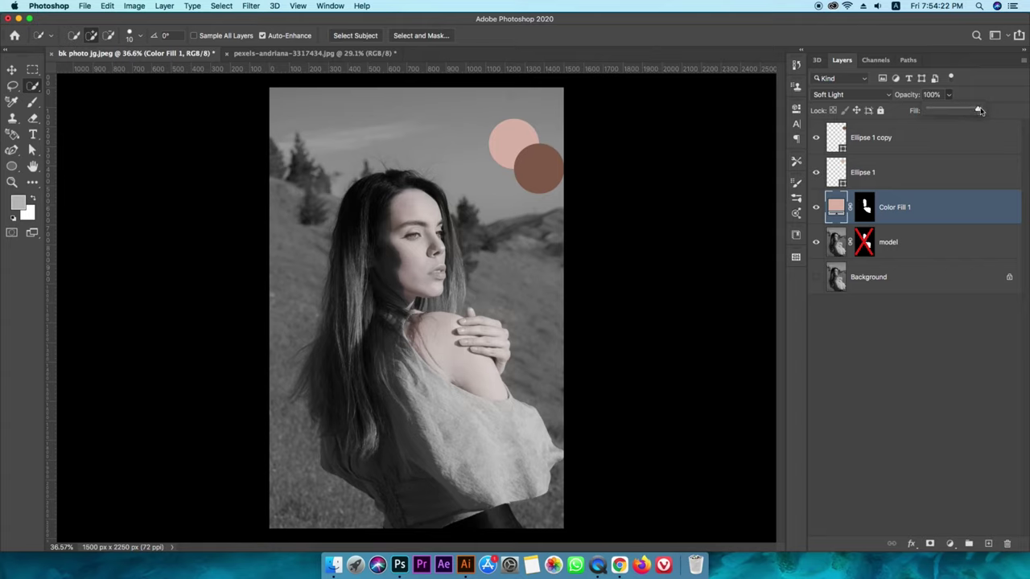
left_click(835, 210)
- Split Color Fill 1's Underlying Layer black slider at 0/80 to spare dark tones, then reopen its blending options
double_click(923, 210)
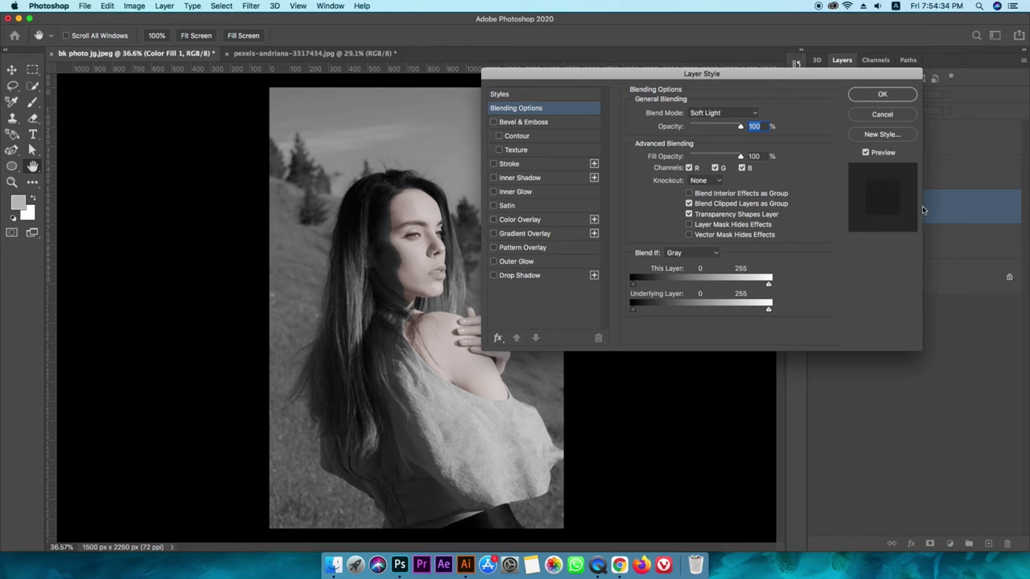
mouse_move(692, 78)
left_mouse_down()
mouse_move(659, 90)
mouse_move(221, 78)
mouse_move(720, 81)
mouse_move(699, 61)
left_mouse_up()
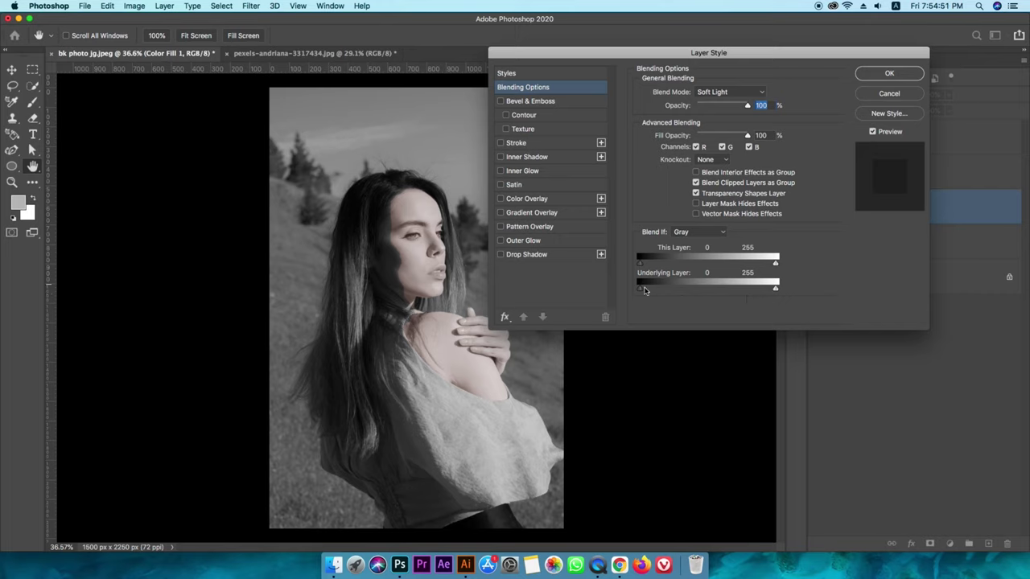
left_click_drag(641, 292, 681, 293)
left_click_drag(749, 58, 594, 92)
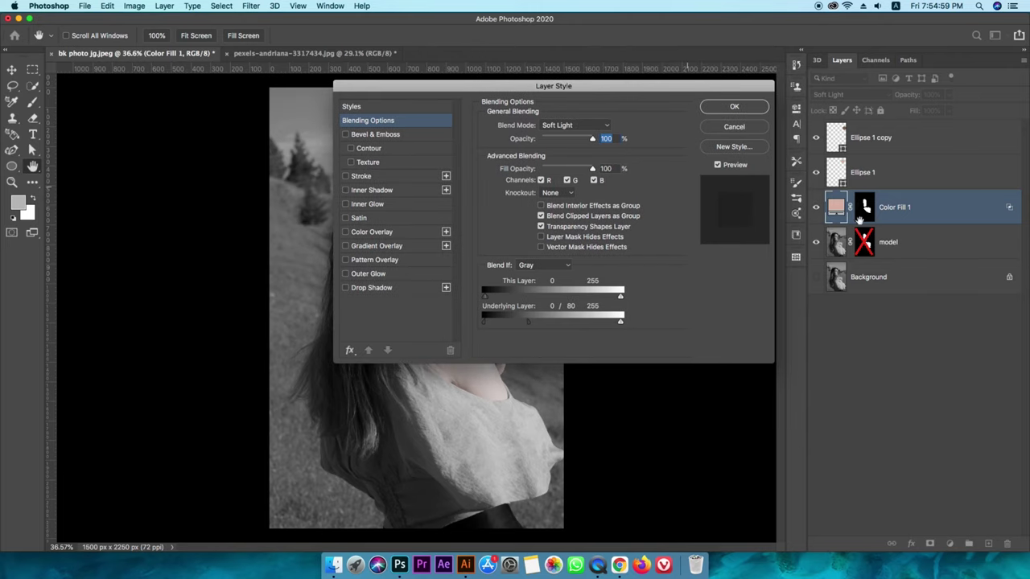
left_click_drag(756, 86, 488, 81)
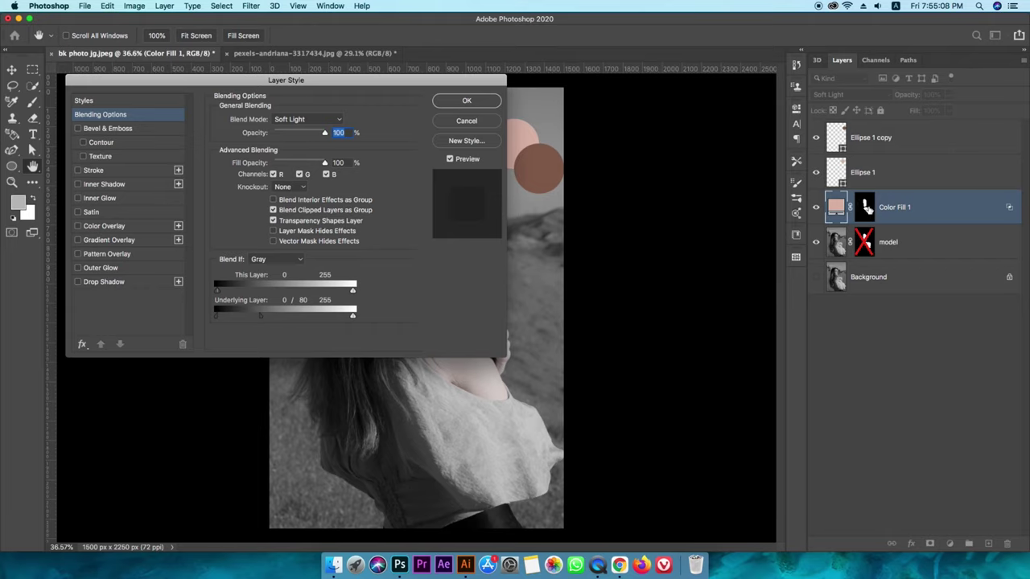
left_click(465, 102)
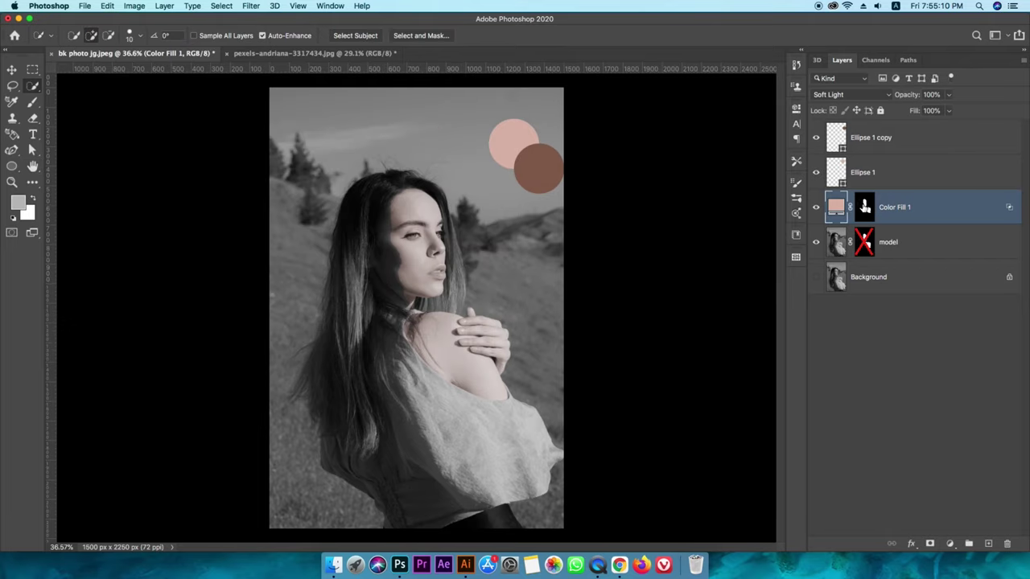
left_click(865, 207)
double_click(948, 210)
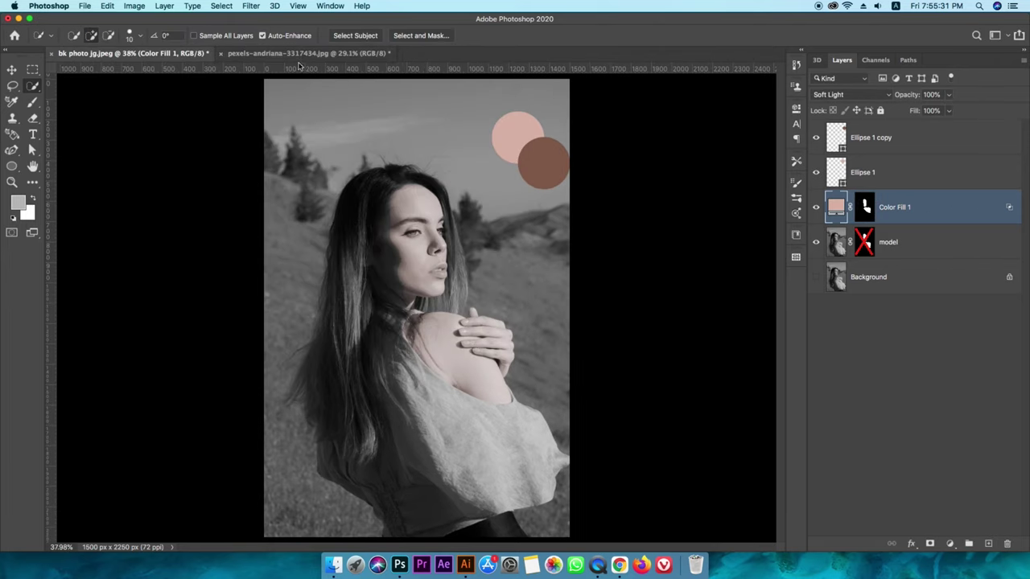
- Target the Color Fill 1 mask on the black-and-white photo, sampling a colour from the reference circles
left_click(299, 53)
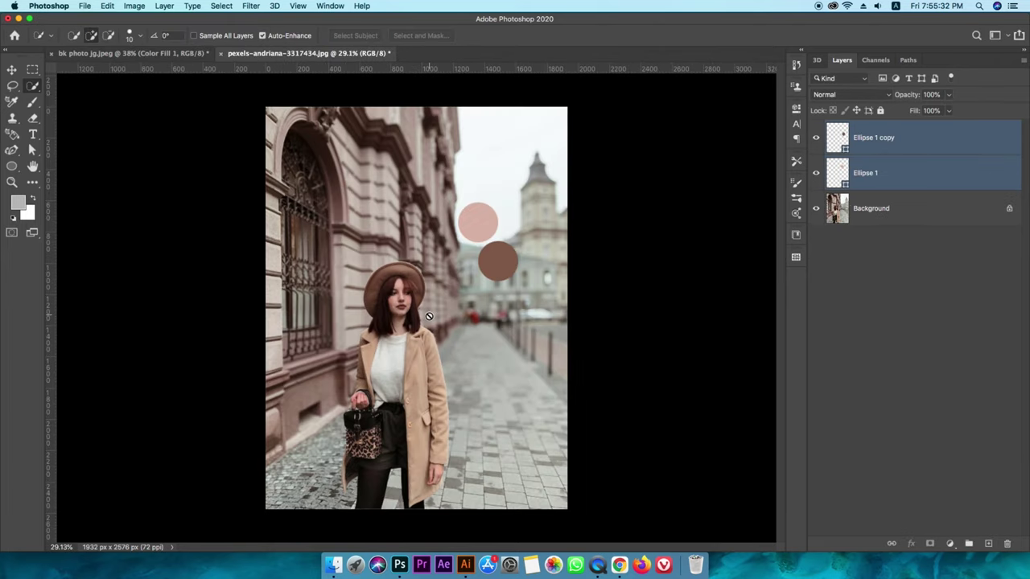
key("super+0")
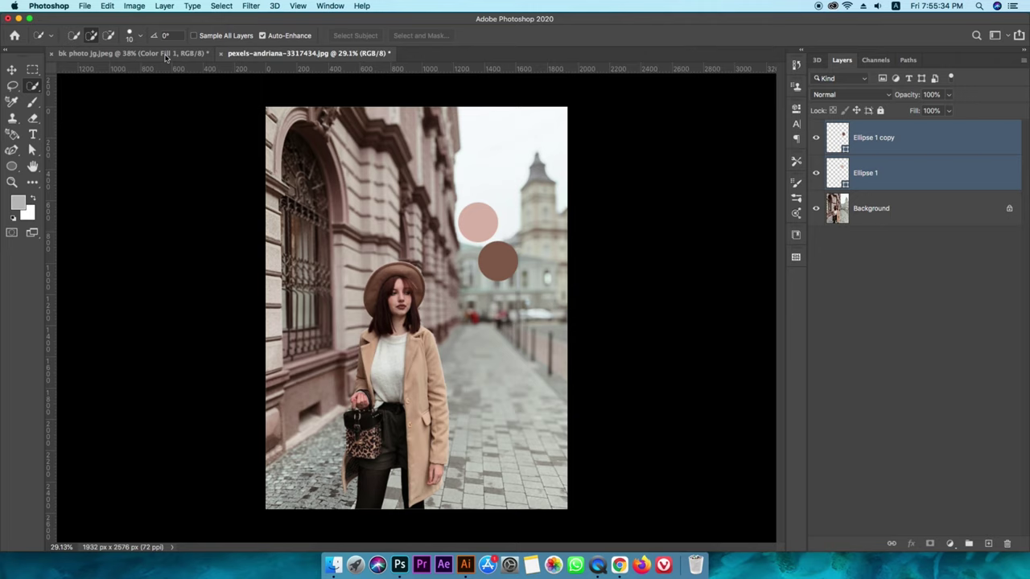
left_click(161, 53)
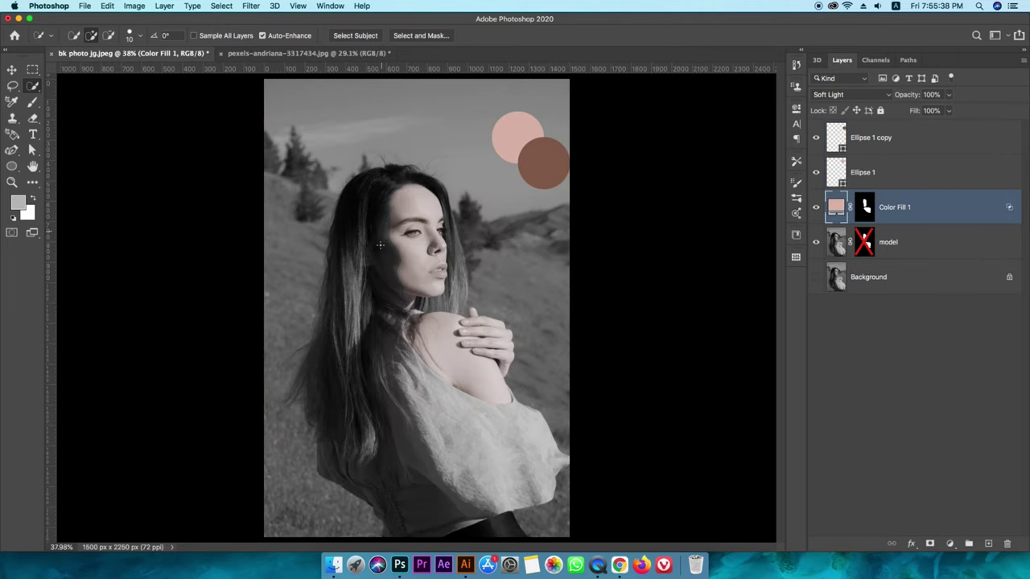
left_click(11, 70)
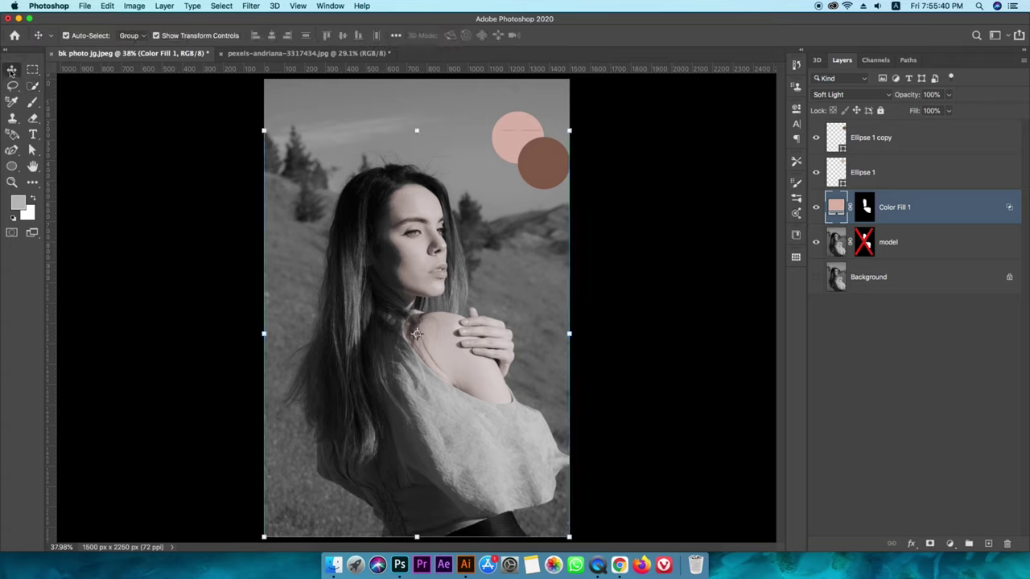
left_click(863, 207)
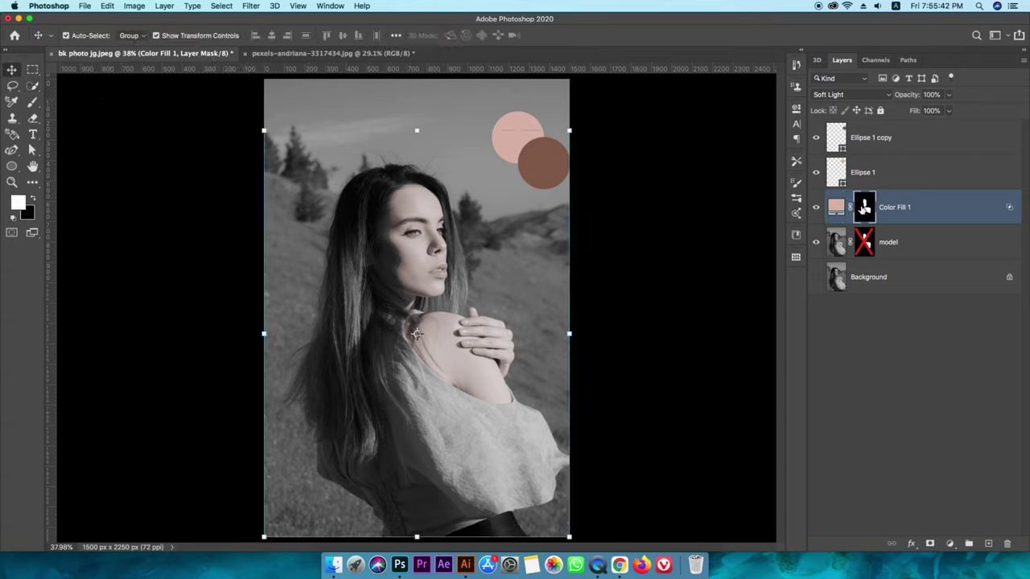
key("i")
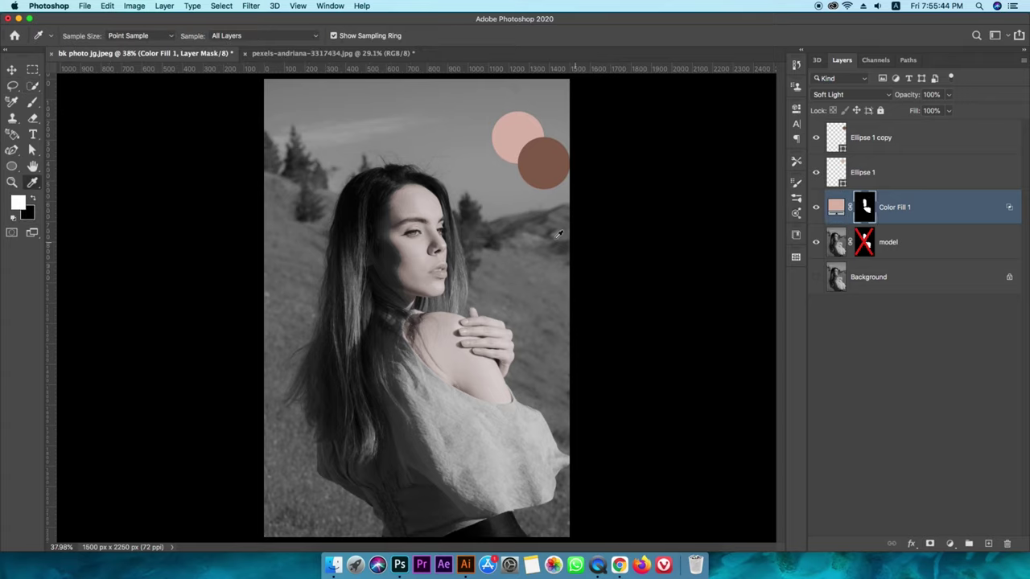
left_click(546, 160)
key("v")
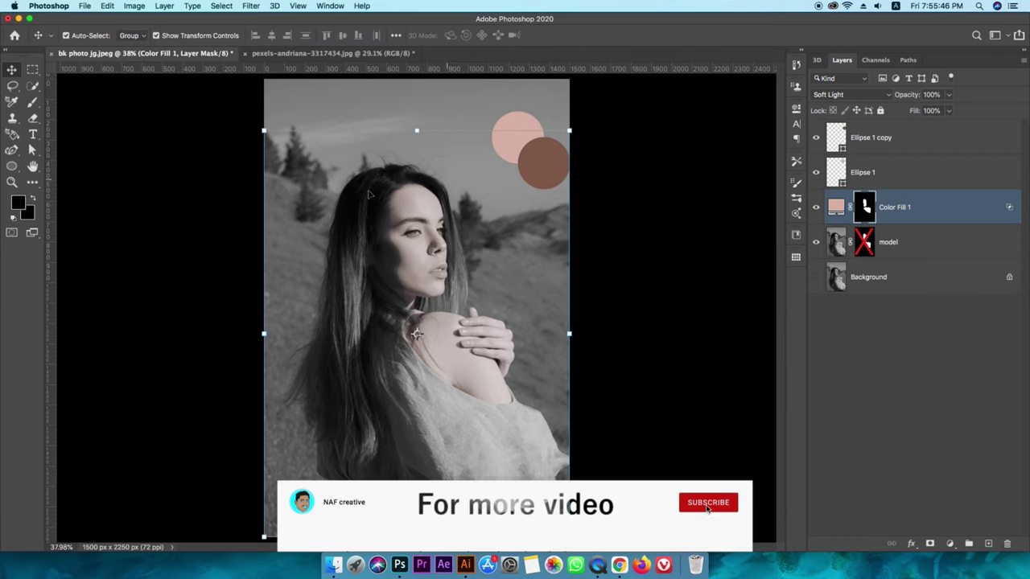
left_click(16, 203)
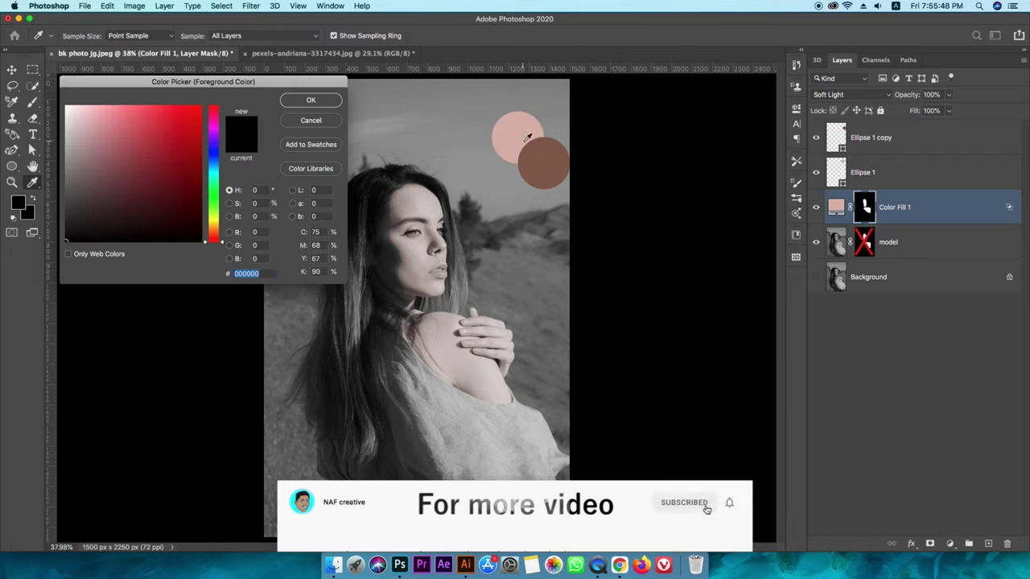
key("Return")
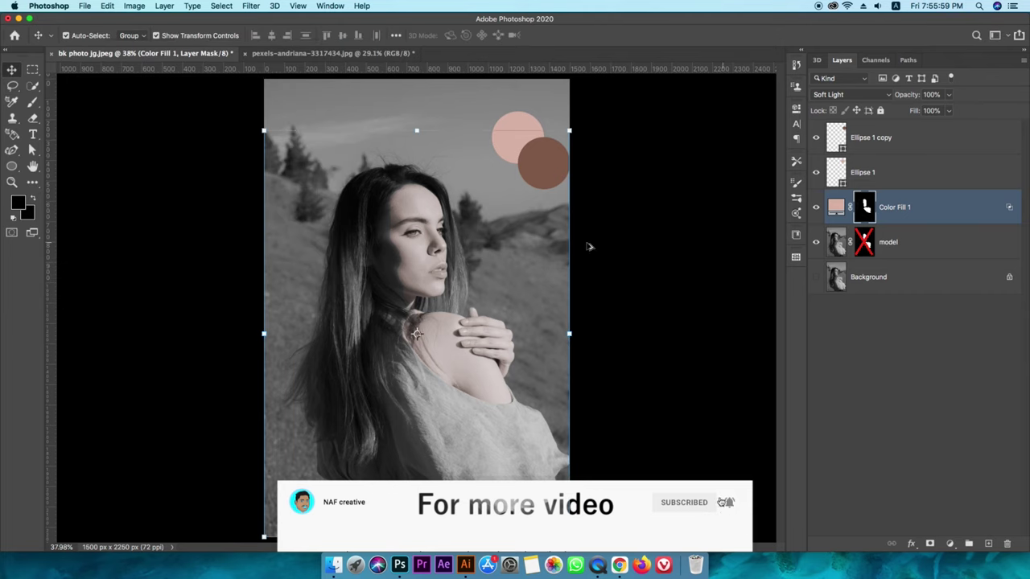
- Switch to the Brush tool and dock the Brush Settings panel beside the tools
scroll(383, 241, "up", 3)
left_click_drag(32, 102, 81, 102)
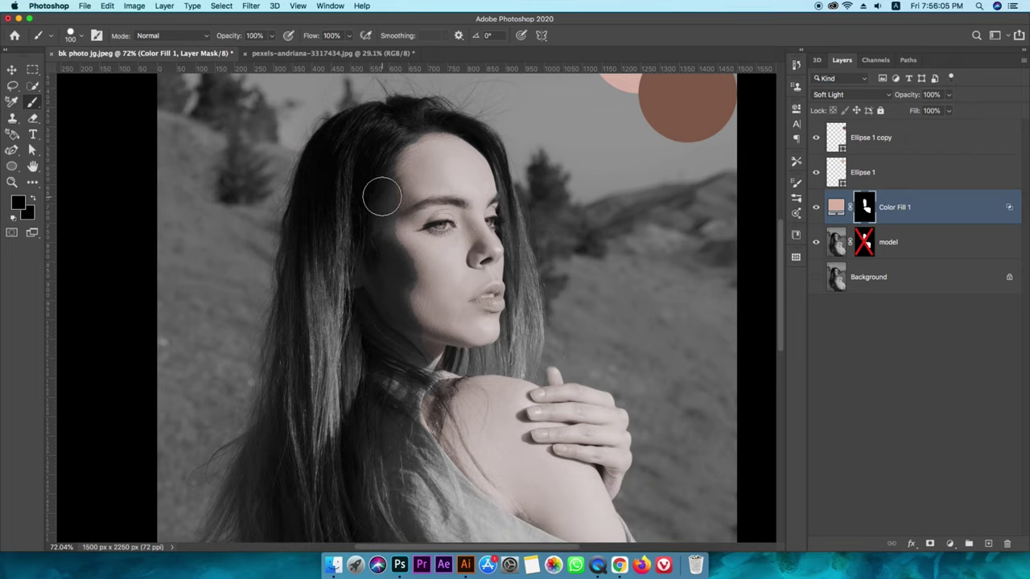
left_click(96, 35)
mouse_move(641, 188)
left_mouse_down()
mouse_move(149, 141)
mouse_move(142, 93)
left_mouse_up()
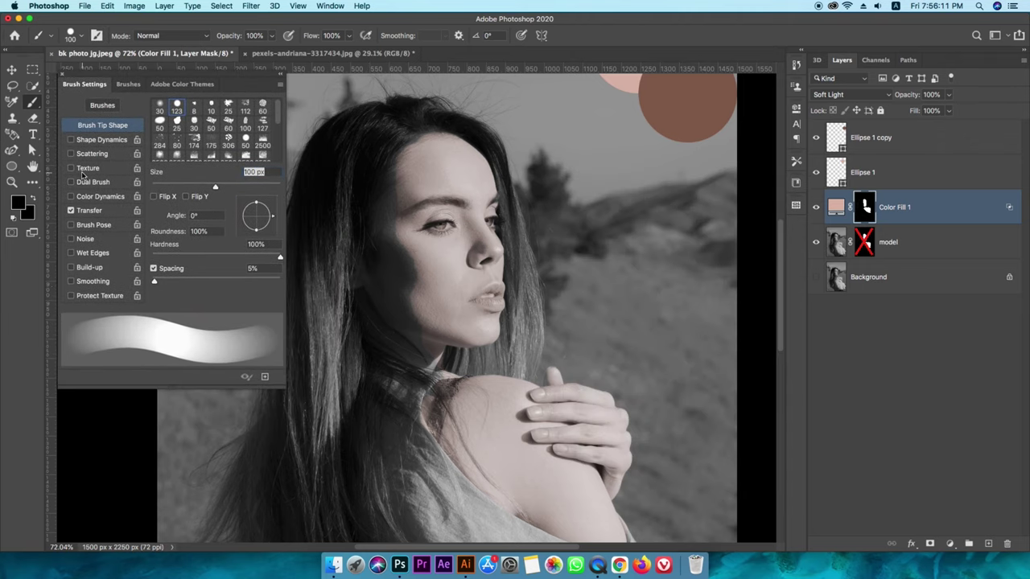
- Choose the Soft Round Pressure Size brush and set black as the painting colour
left_click(128, 84)
scroll(110, 194, "down", 1)
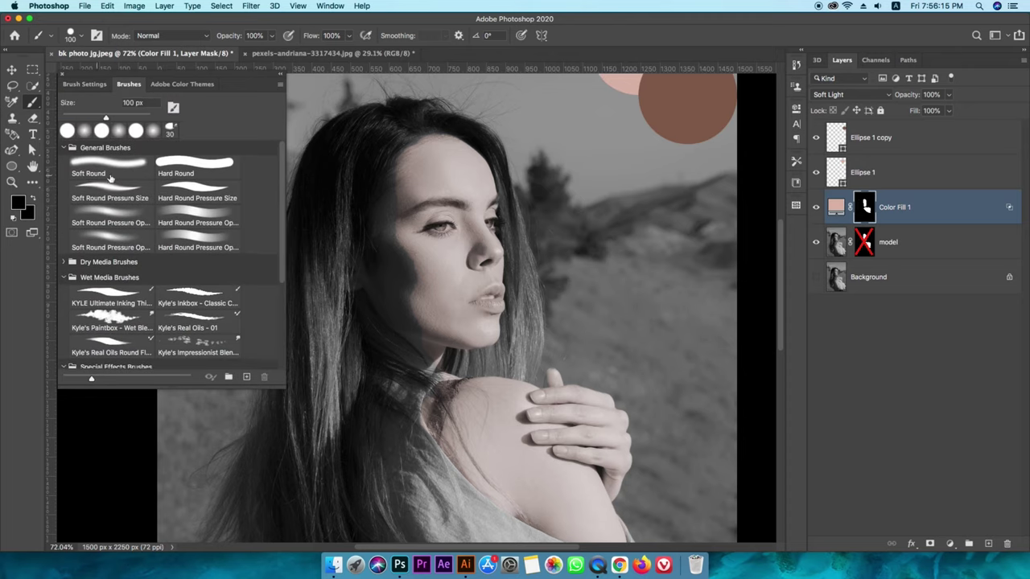
left_click(110, 197)
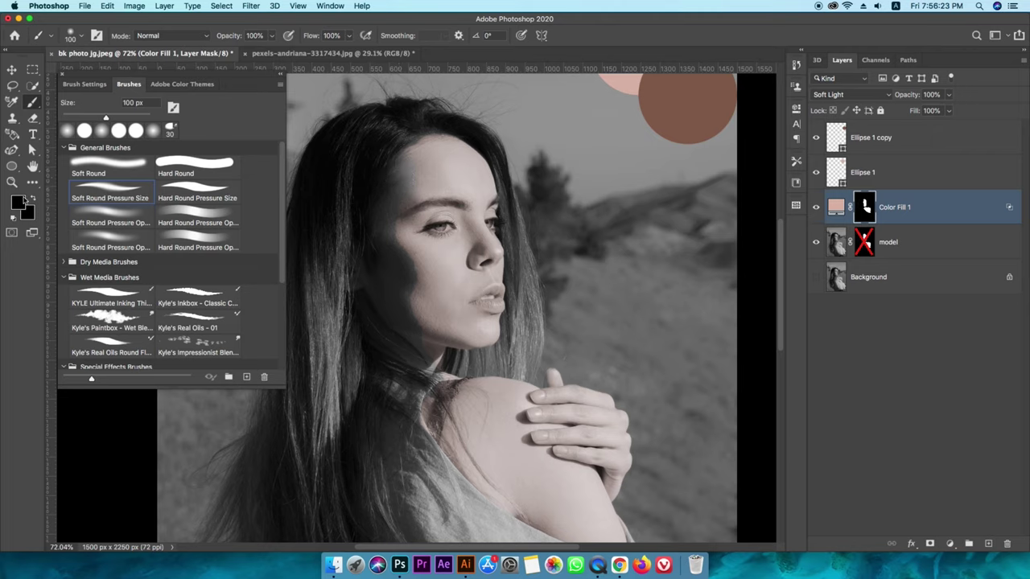
left_click(13, 219)
left_click(34, 208)
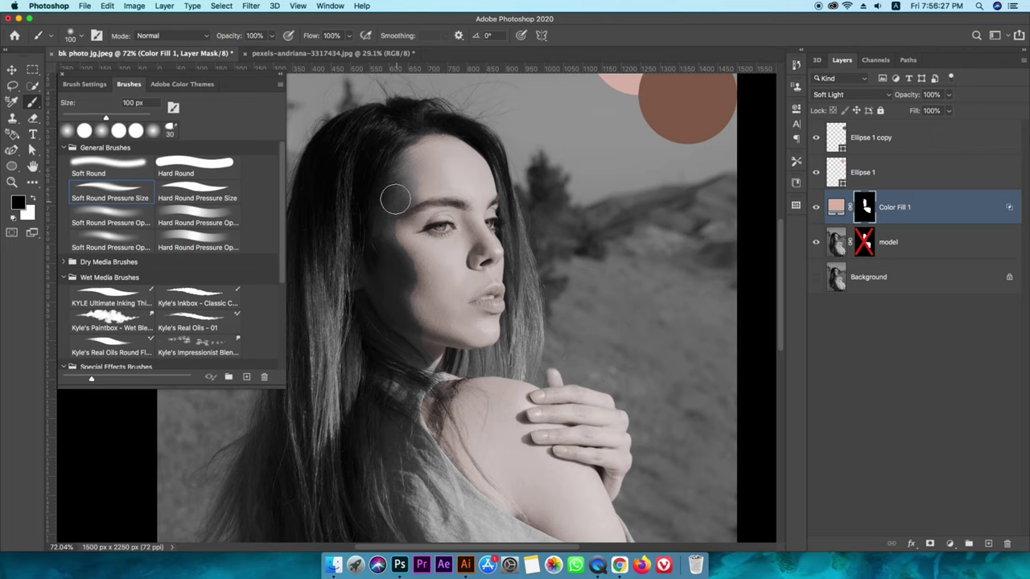
- Paint out the forehead tint on the mask, then switch to white to restore it
mouse_move(384, 174)
left_mouse_down()
mouse_move(414, 202)
mouse_move(430, 170)
mouse_move(404, 190)
mouse_move(416, 168)
mouse_move(398, 180)
mouse_move(395, 196)
mouse_move(441, 137)
mouse_move(458, 132)
mouse_move(404, 251)
mouse_move(420, 285)
mouse_move(409, 301)
mouse_move(410, 290)
mouse_move(420, 332)
mouse_move(455, 333)
mouse_move(441, 341)
mouse_move(427, 320)
mouse_move(439, 368)
left_mouse_up()
key("x")
scroll(420, 330, "down", 2)
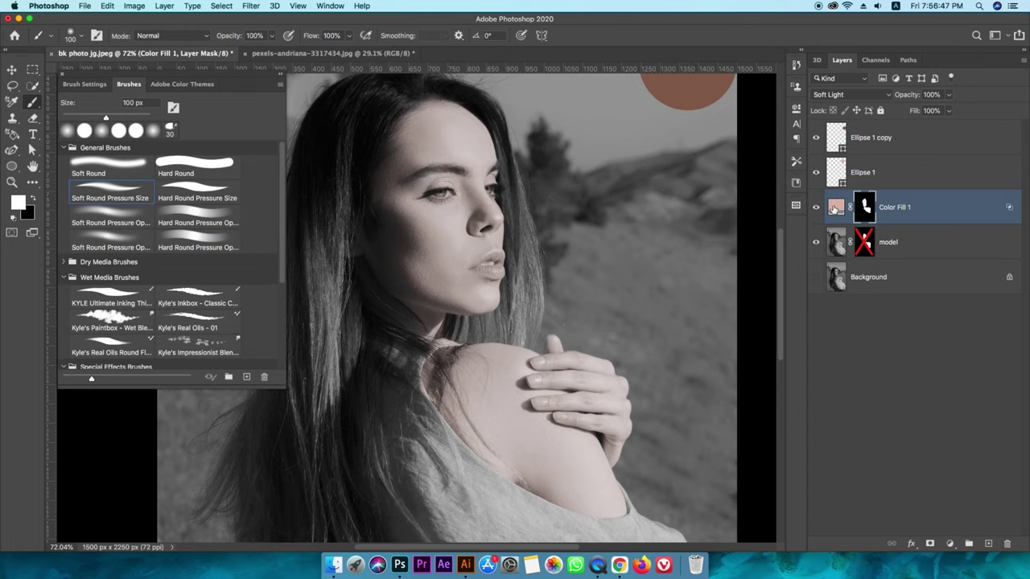
scroll(451, 354, "down", 2)
scroll(446, 358, "up", 1)
scroll(446, 362, "up", 2)
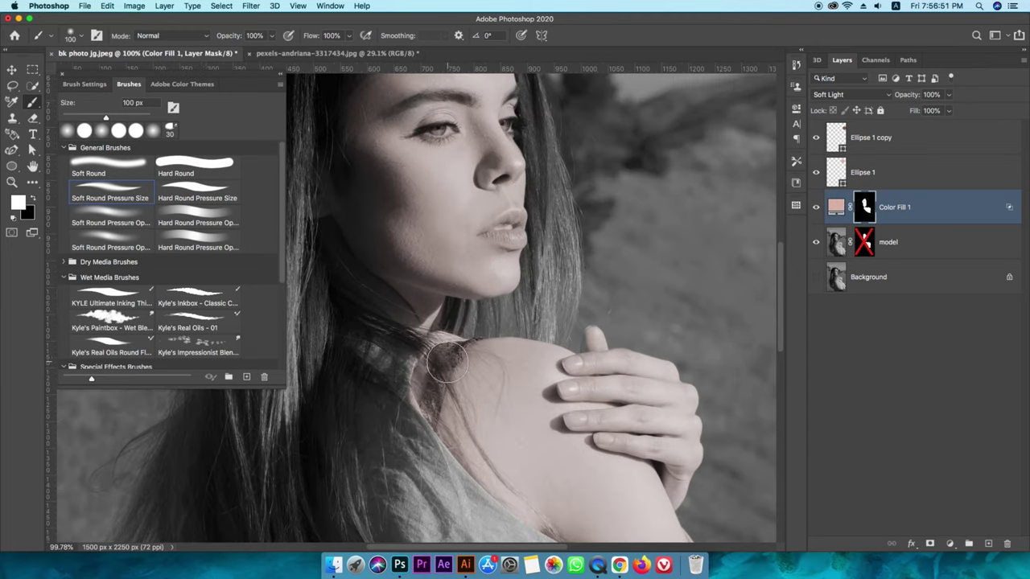
scroll(616, 427, "down", 3)
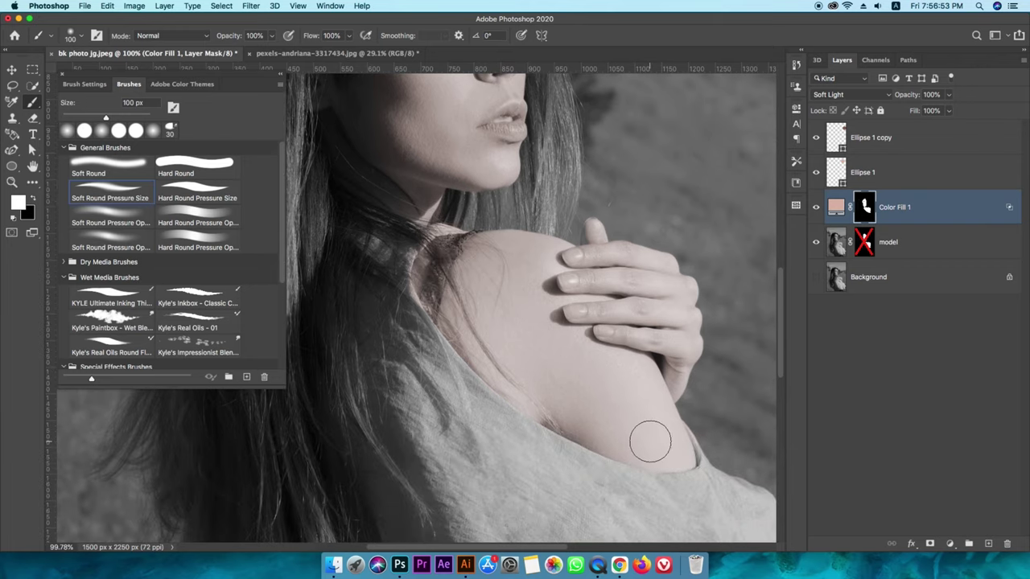
- Paint black over the shirt on the mask to remove its pink tint
mouse_move(652, 471)
left_mouse_down()
mouse_move(651, 499)
mouse_move(605, 515)
mouse_move(585, 490)
left_mouse_up()
scroll(585, 483, "down", 1)
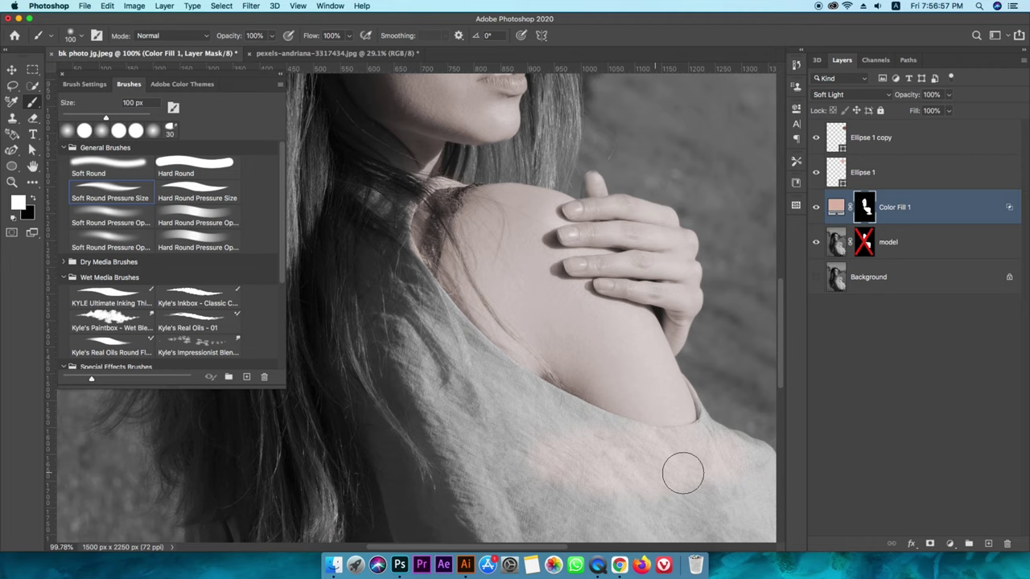
scroll(651, 487, "down", 1)
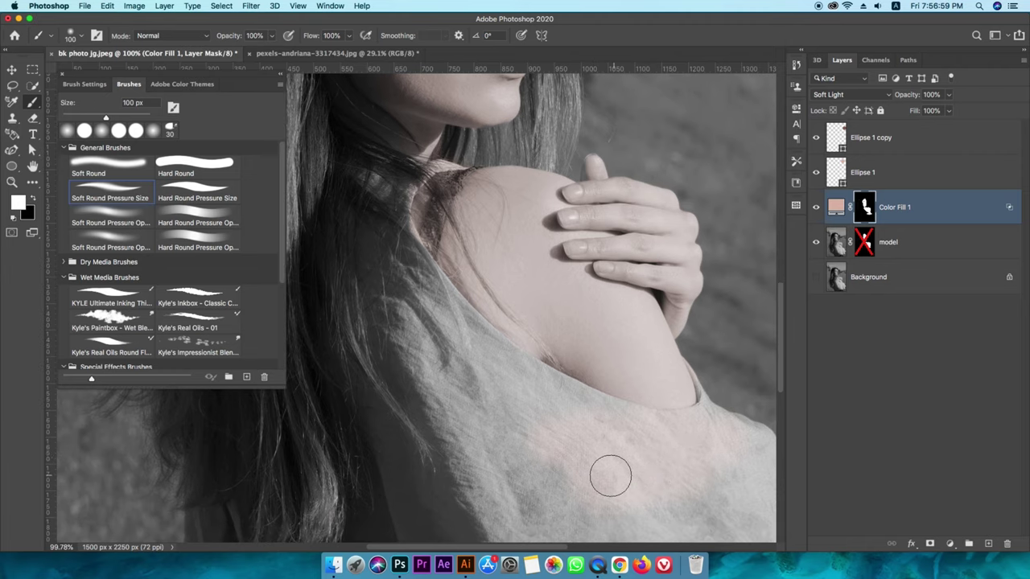
key("x")
mouse_move(529, 466)
left_mouse_down()
mouse_move(573, 470)
mouse_move(626, 441)
mouse_move(605, 428)
mouse_move(740, 435)
mouse_move(729, 419)
mouse_move(714, 425)
mouse_move(746, 452)
mouse_move(661, 483)
mouse_move(686, 498)
left_mouse_up()
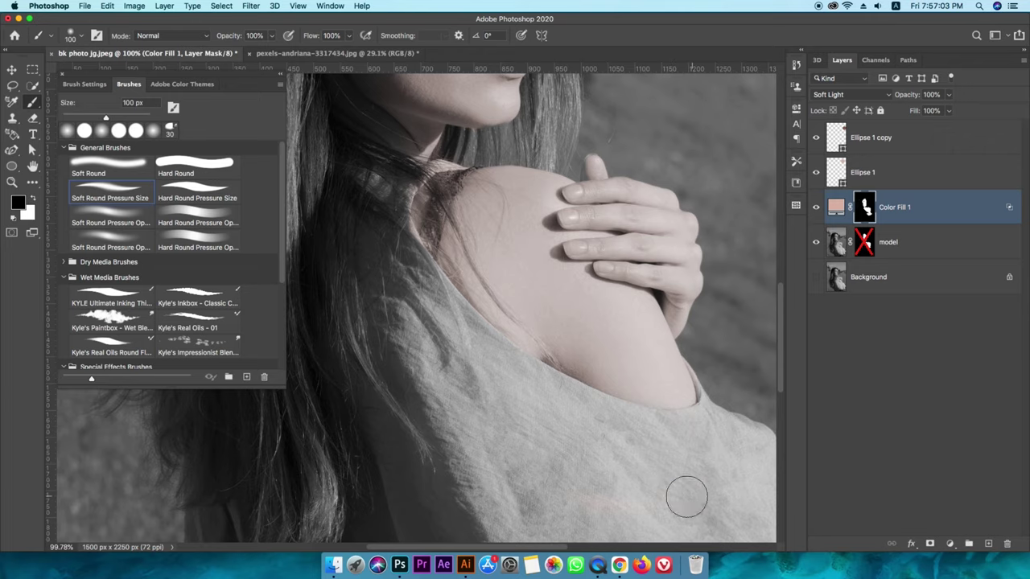
scroll(524, 460, "down", 5)
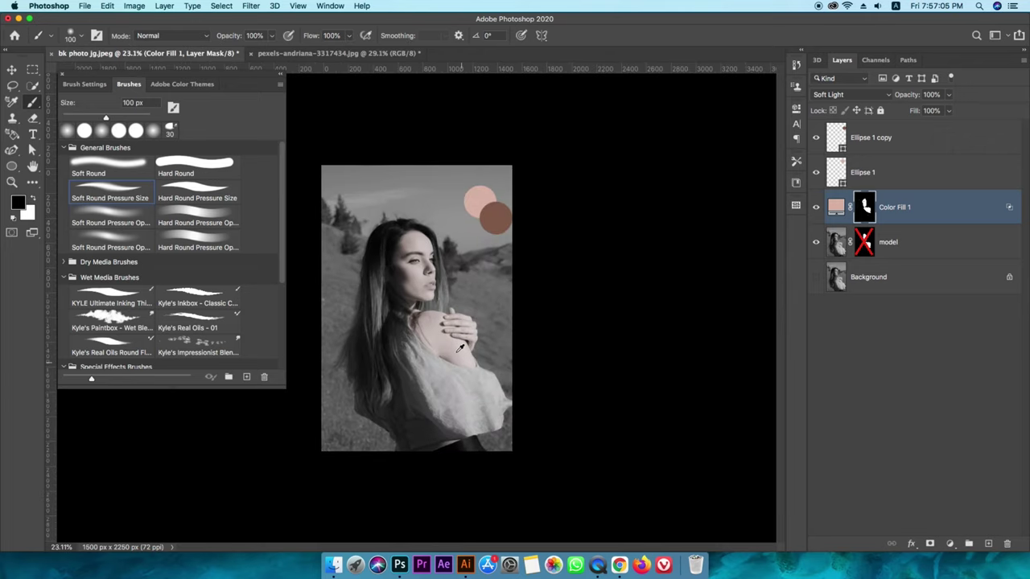
scroll(459, 347, "up", 8)
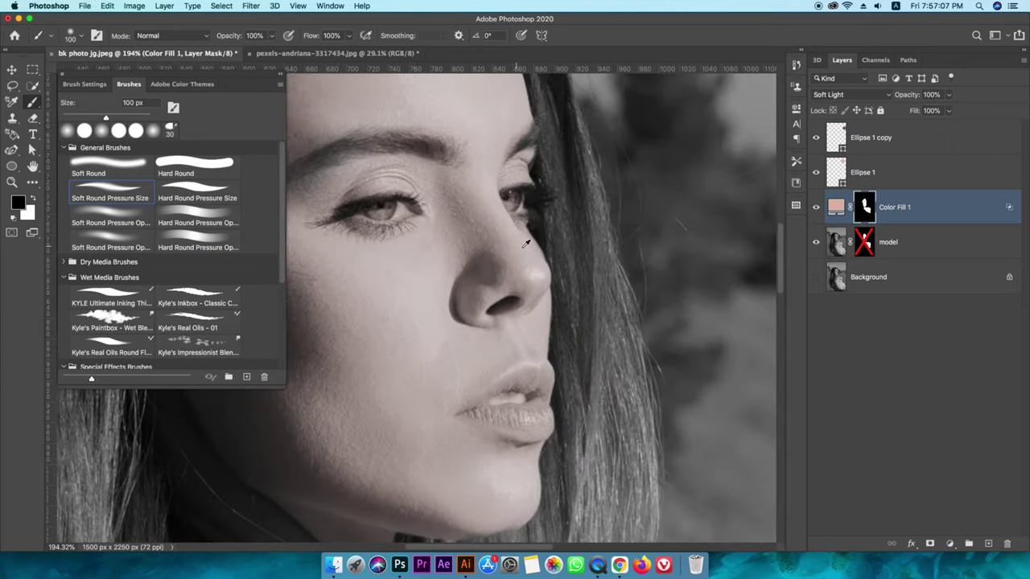
scroll(525, 243, "down", 3)
- Change the Color Fill 1 colour to an orange, eb6a3d
double_click(833, 209)
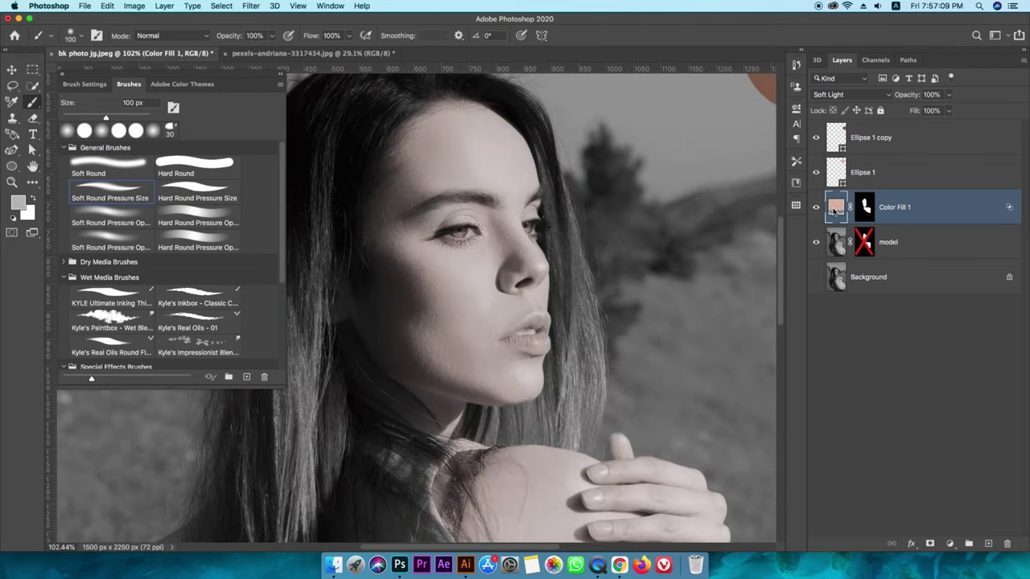
left_click(166, 111)
left_click_drag(167, 112, 166, 115)
left_click(301, 103)
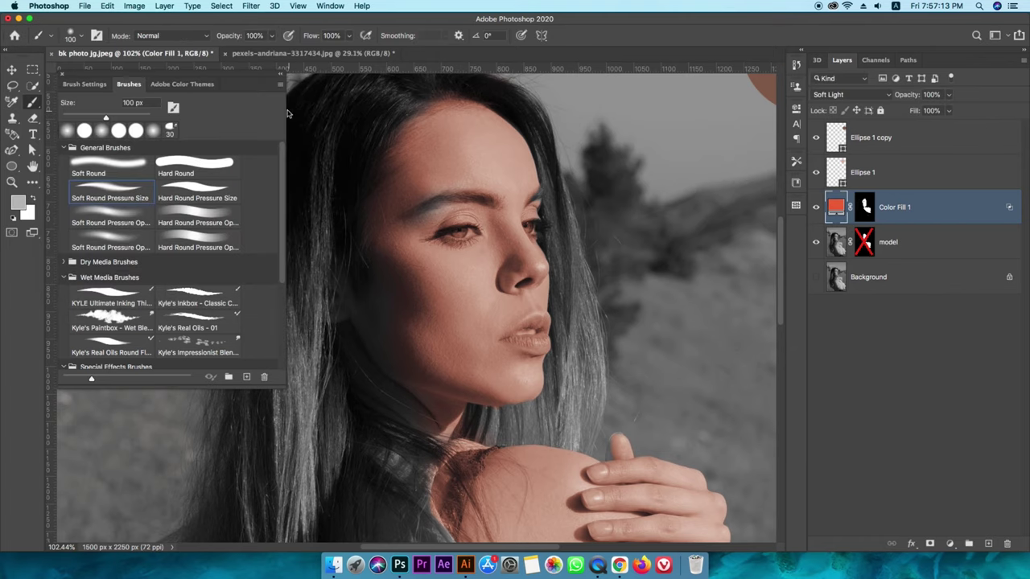
scroll(557, 314, "down", 2)
scroll(557, 314, "down", 2)
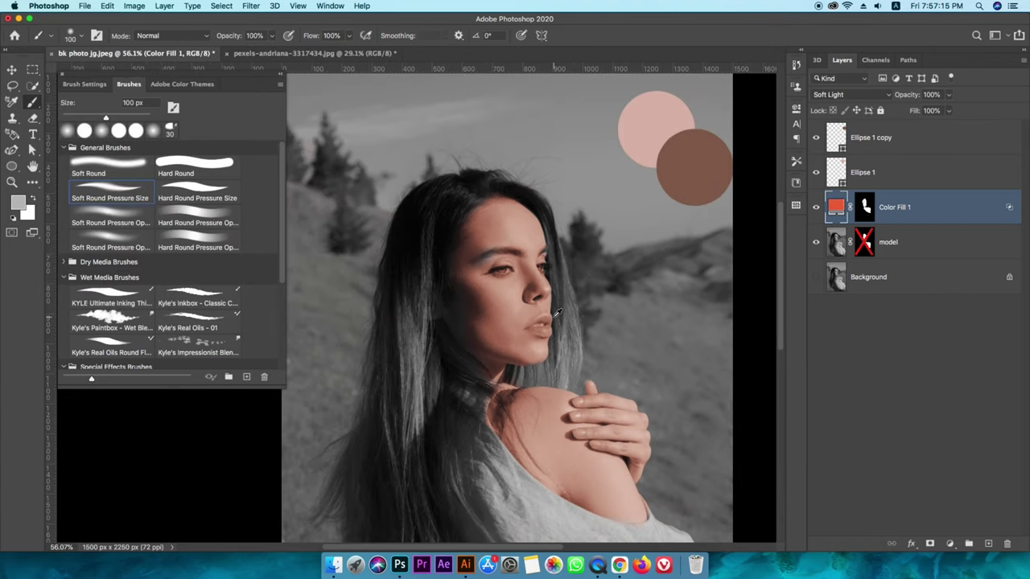
- Target the Color Fill 1 mask with white, comparing against the street reference photo
left_click(860, 208)
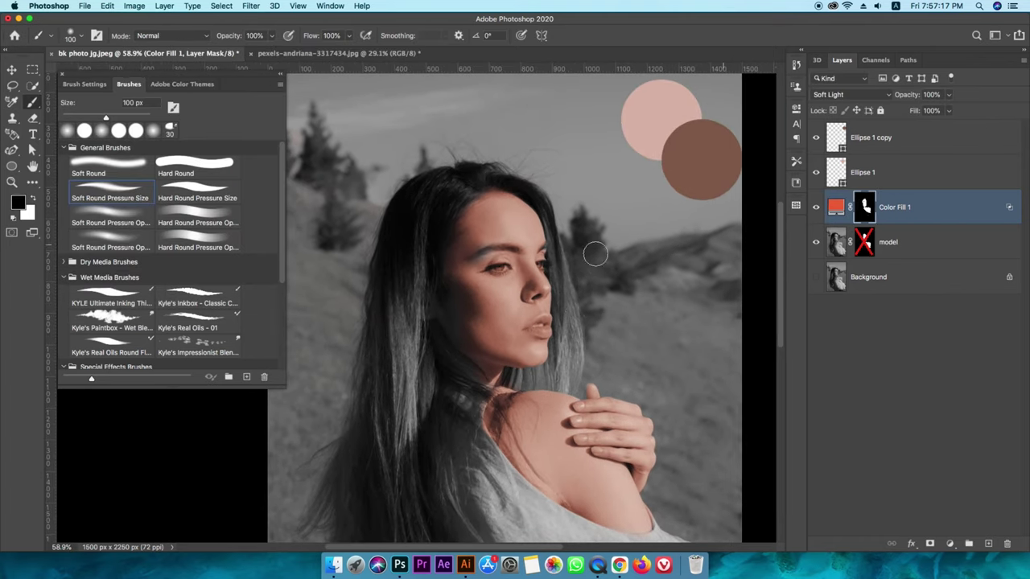
scroll(492, 257, "up", 1)
key("x")
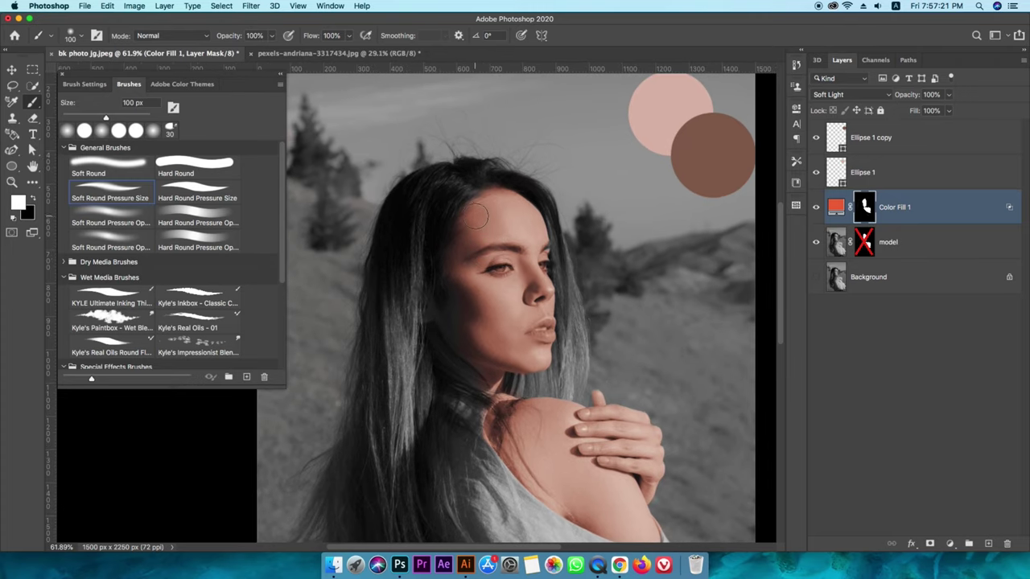
scroll(536, 291, "down", 3)
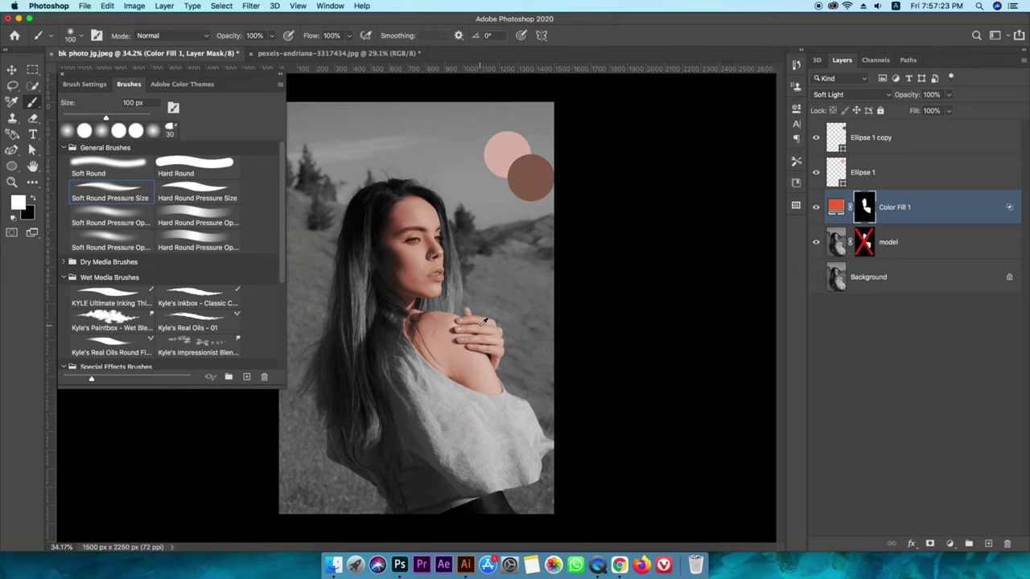
left_click(363, 55)
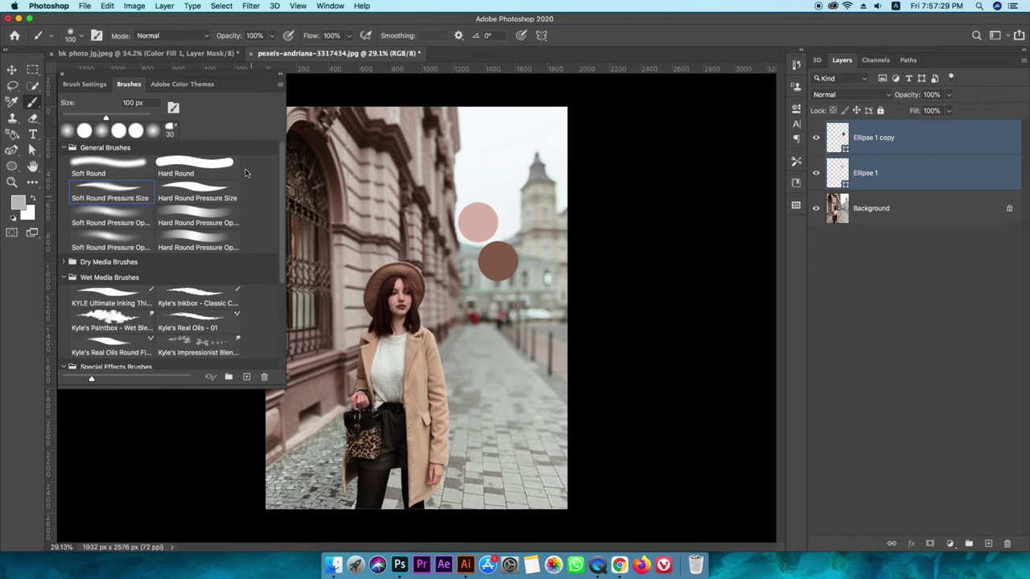
left_click(193, 54)
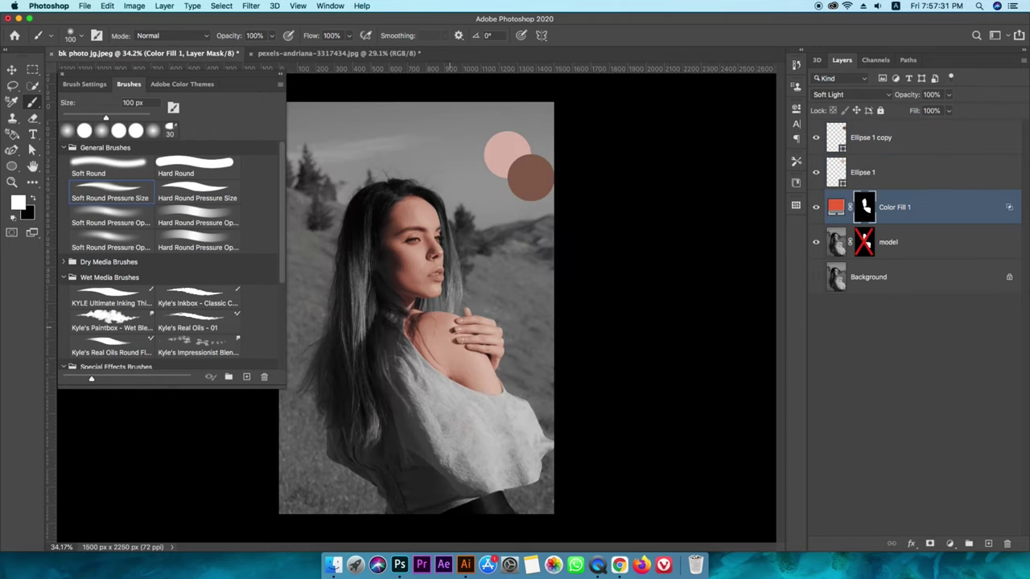
scroll(402, 306, "up", 3)
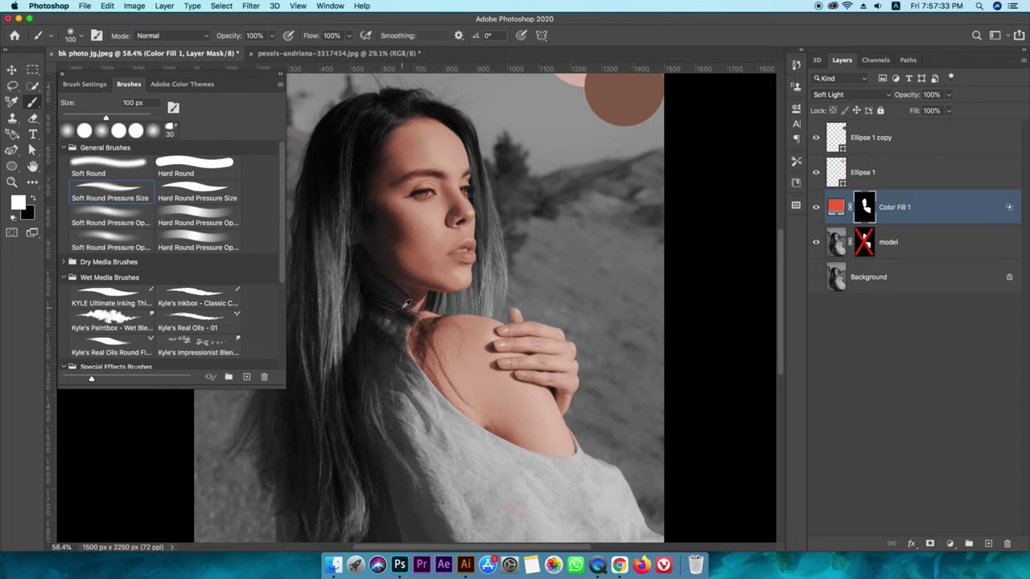
scroll(408, 318, "down", 2)
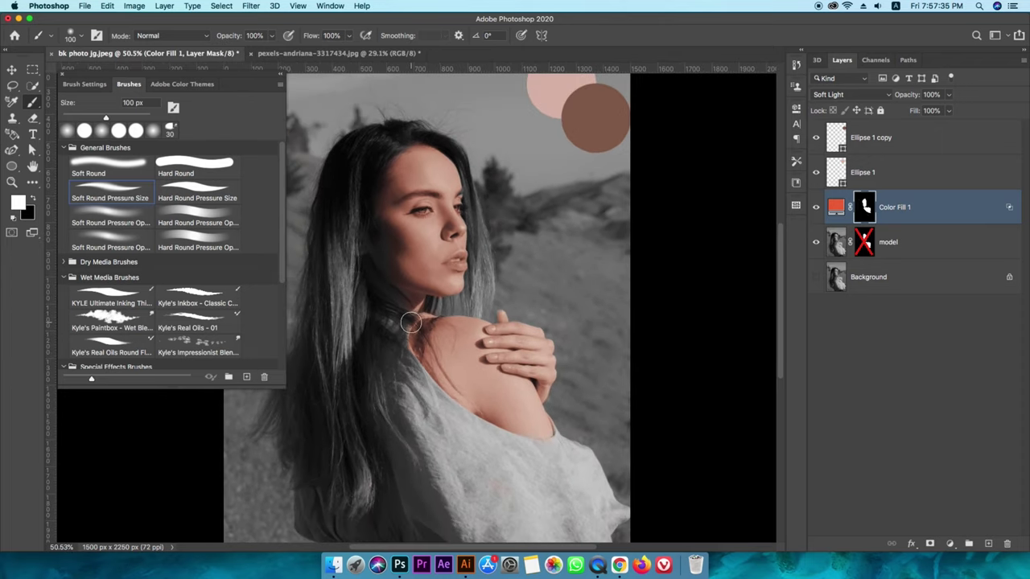
scroll(410, 323, "down", 2)
- Try purple and lavender fills, sample the pink reference, then settle on orange ea7951
double_click(837, 208)
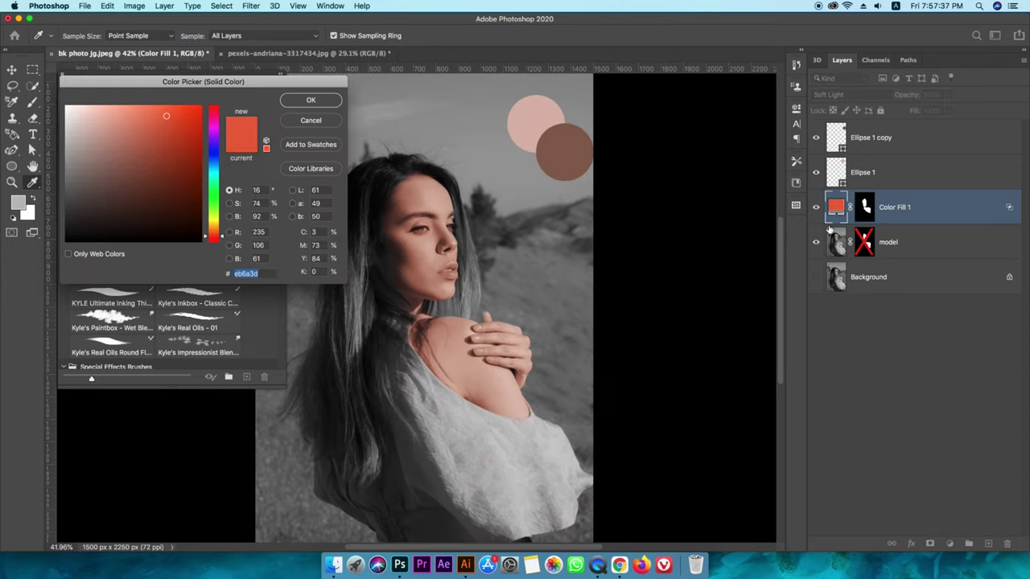
left_click(209, 143)
left_click_drag(210, 146, 211, 135)
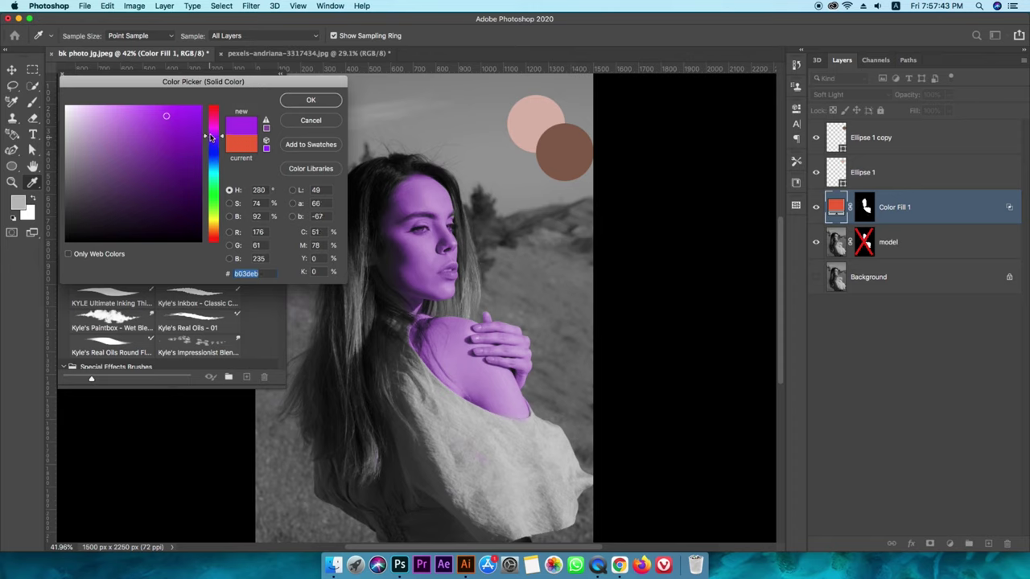
left_click(100, 121)
left_click_drag(99, 121, 104, 123)
left_click(521, 121)
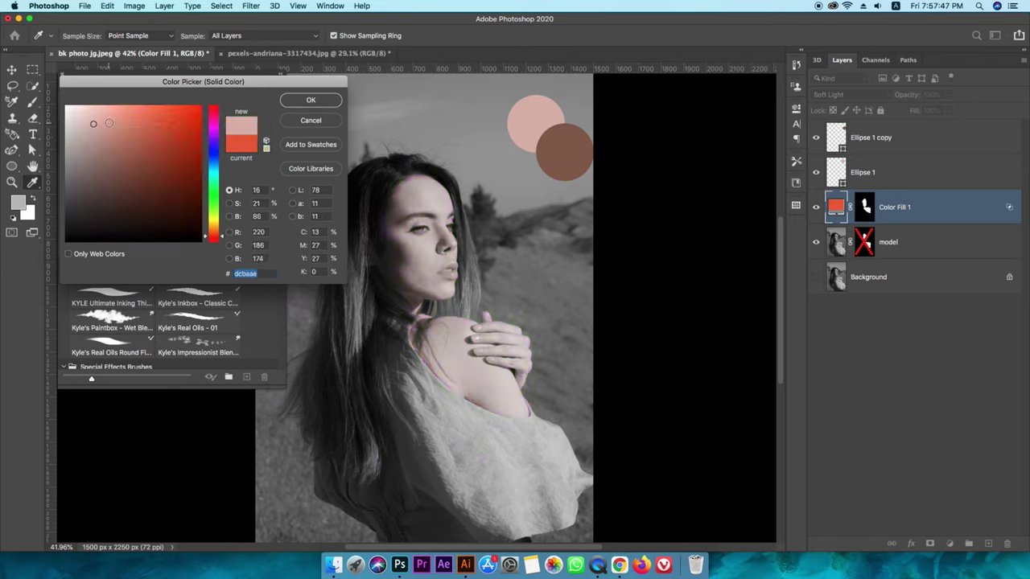
left_click(142, 117)
left_click_drag(143, 118, 144, 119)
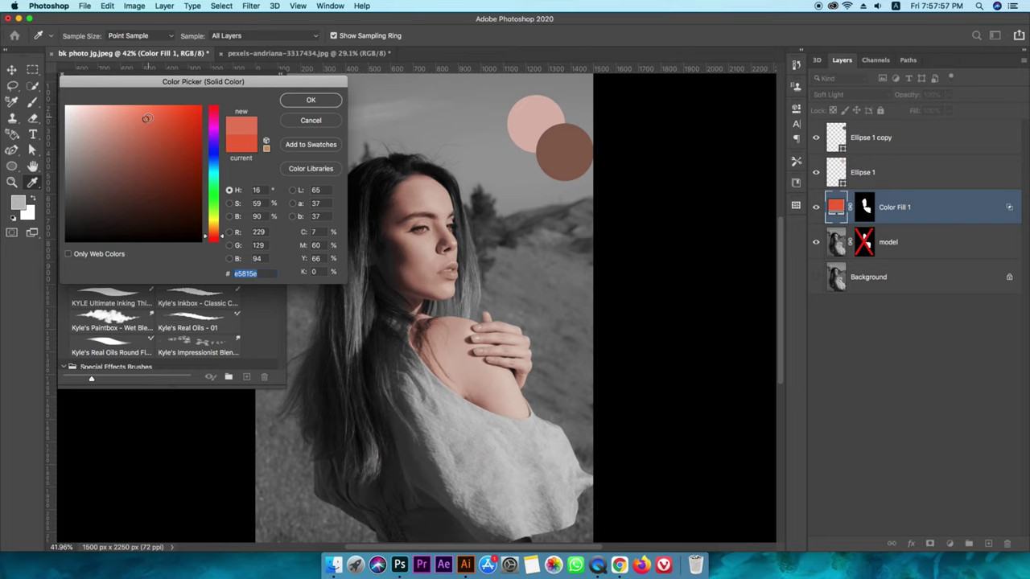
left_click_drag(152, 119, 155, 116)
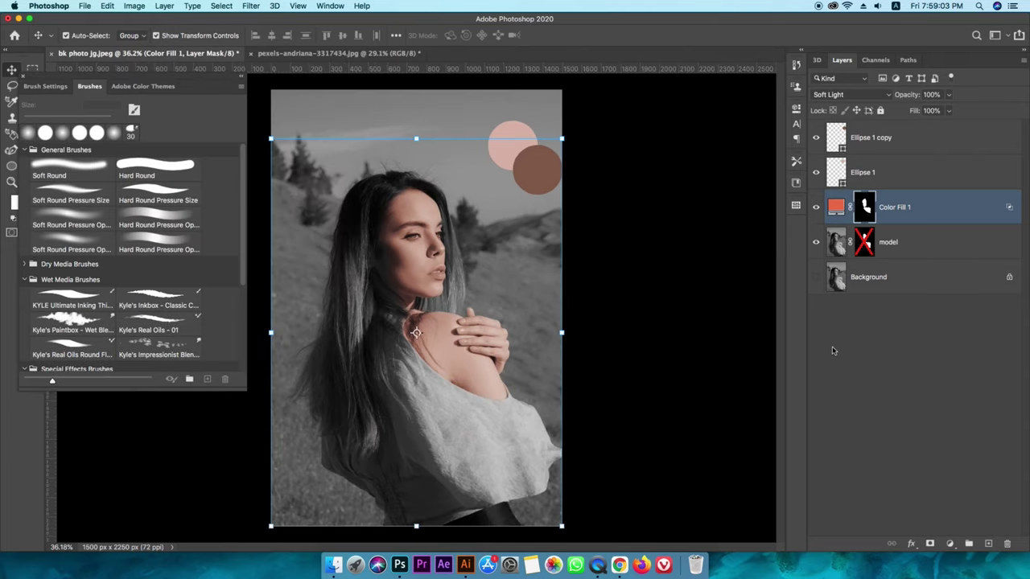
- Add a Curves adjustment layer above Color Fill 1 and close the Adobe Color Themes panel
left_click(833, 351)
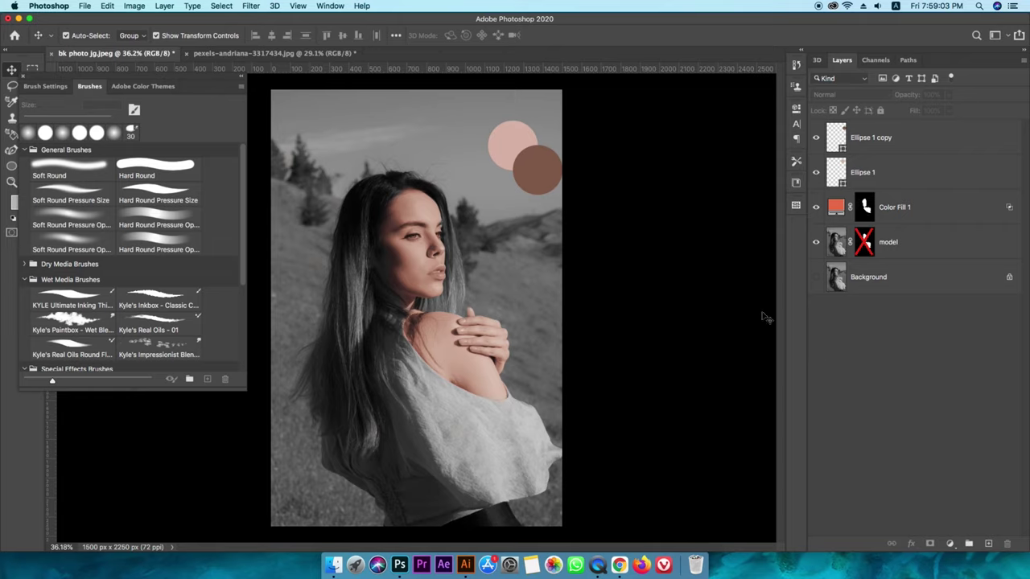
left_click(167, 86)
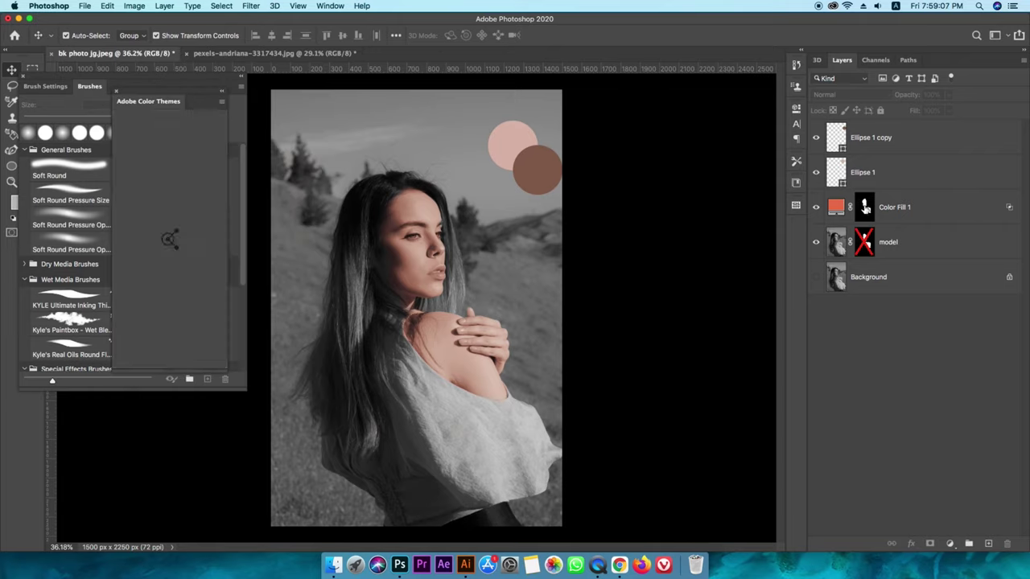
left_click(865, 207)
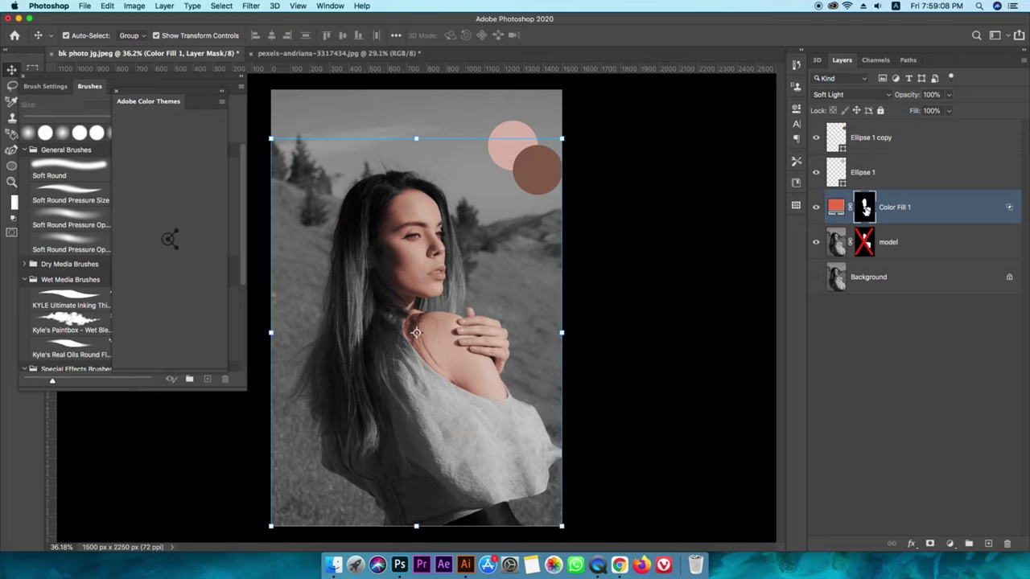
left_click(949, 544)
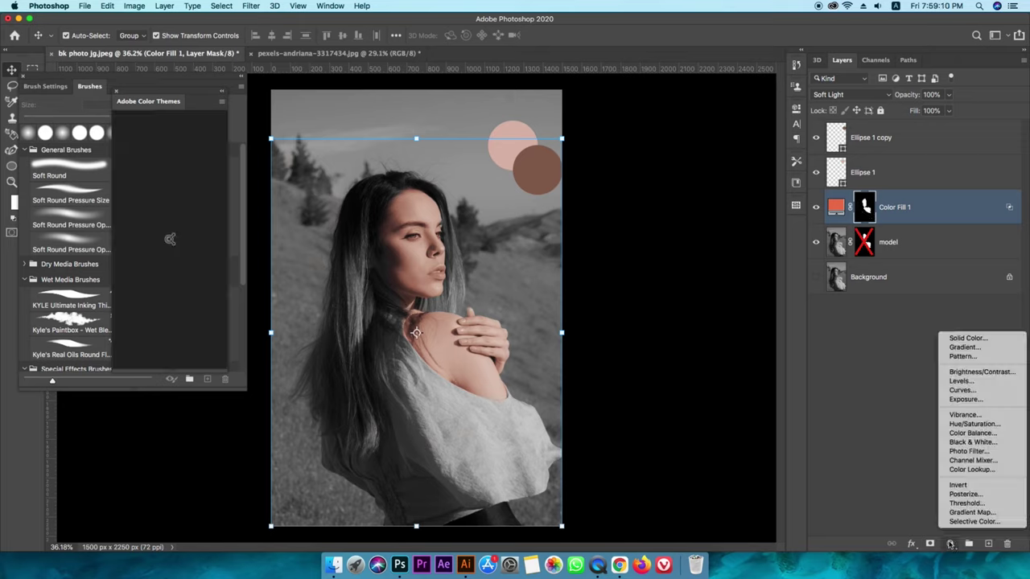
left_click(962, 390)
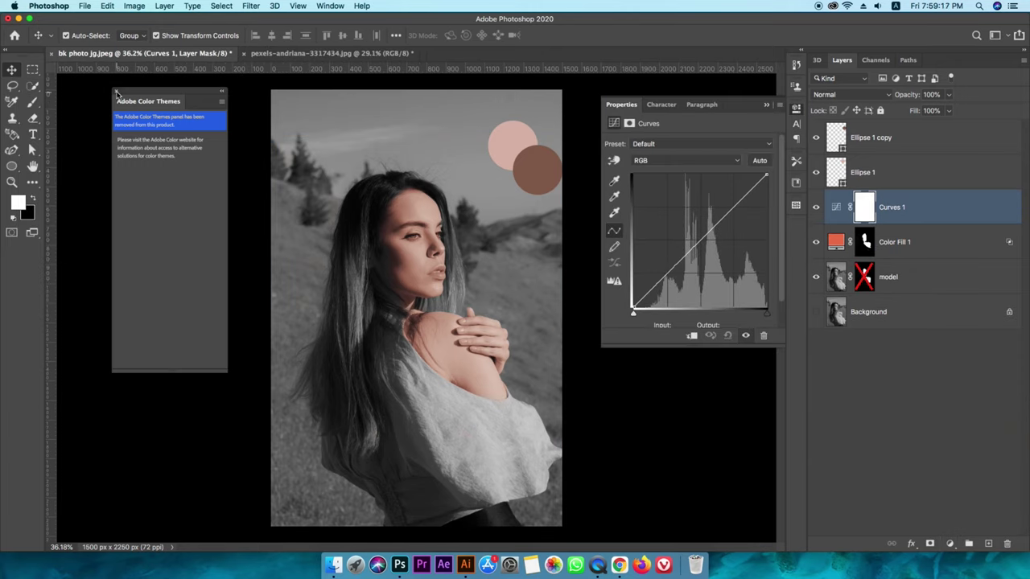
left_click(117, 93)
left_click_drag(749, 107, 215, 91)
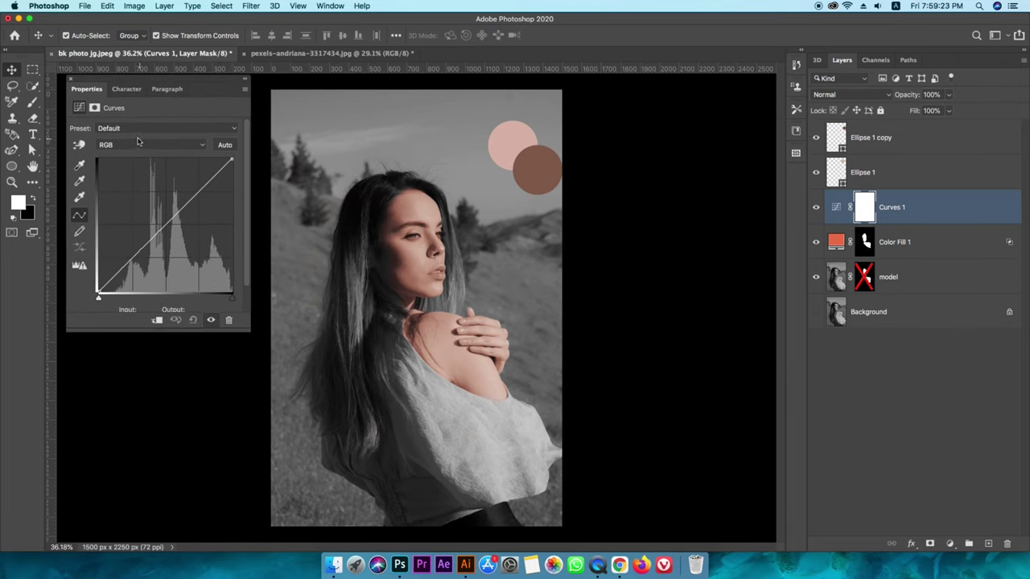
- Apply the Darker (RGB) preset, move the black point inward and raise the upper curve
left_click(185, 130)
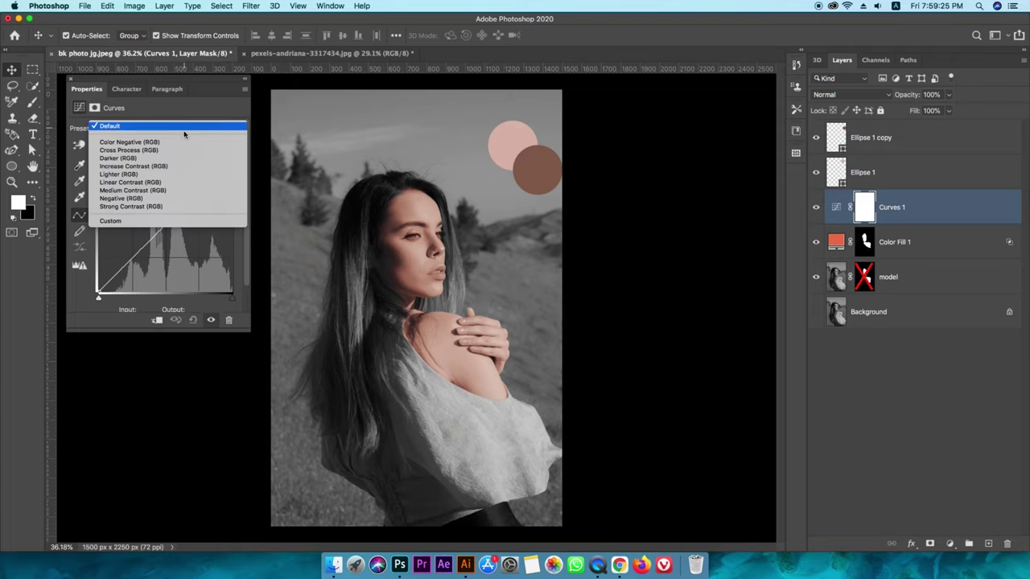
left_click(172, 161)
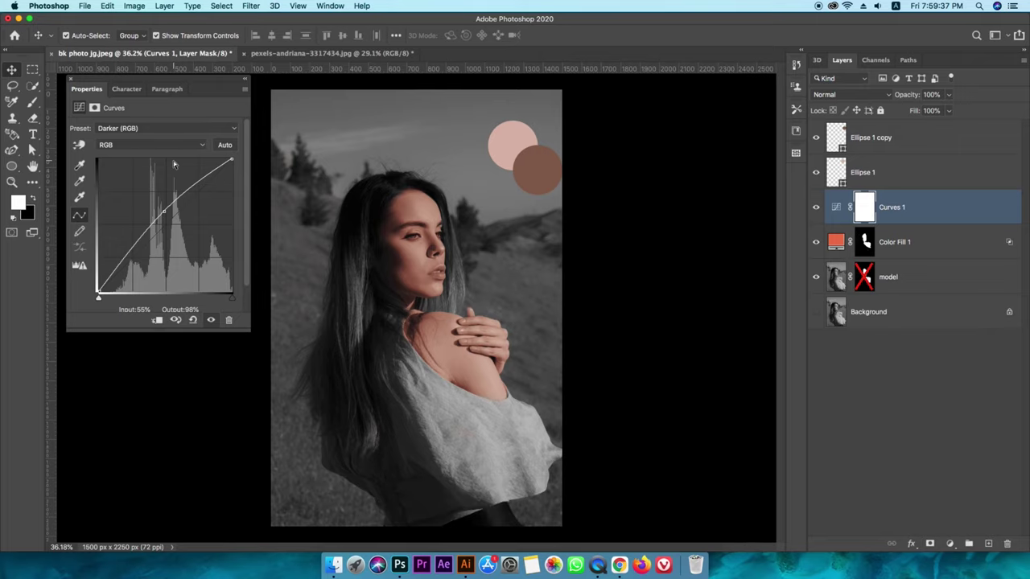
left_click_drag(165, 211, 162, 210)
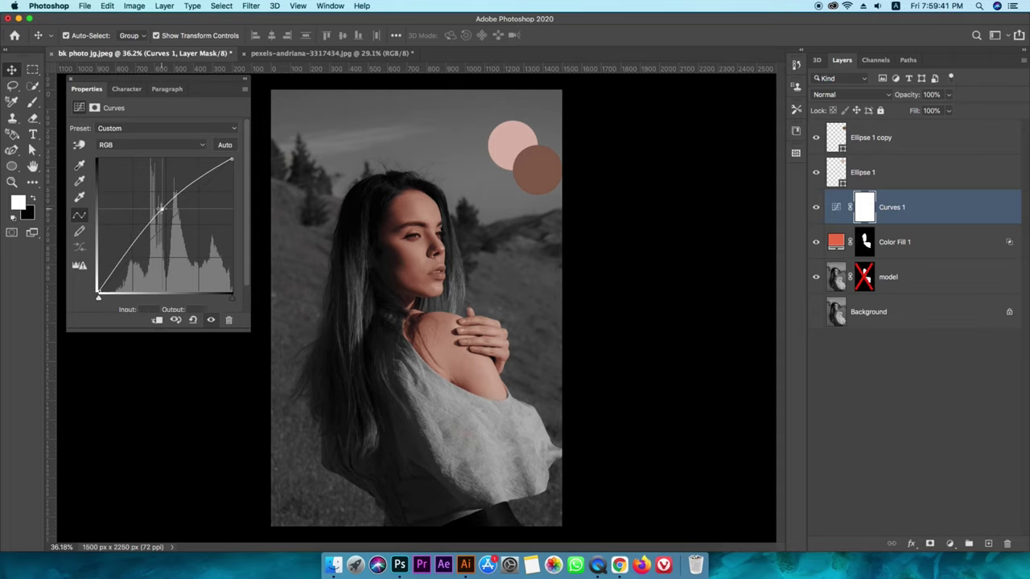
scroll(396, 256, "up", 3)
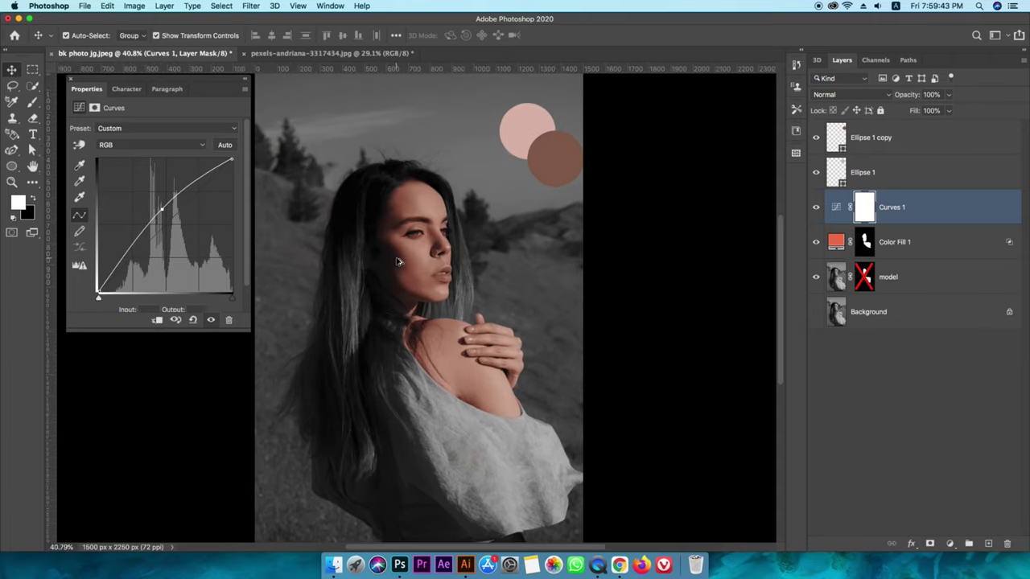
scroll(396, 255, "up", 1)
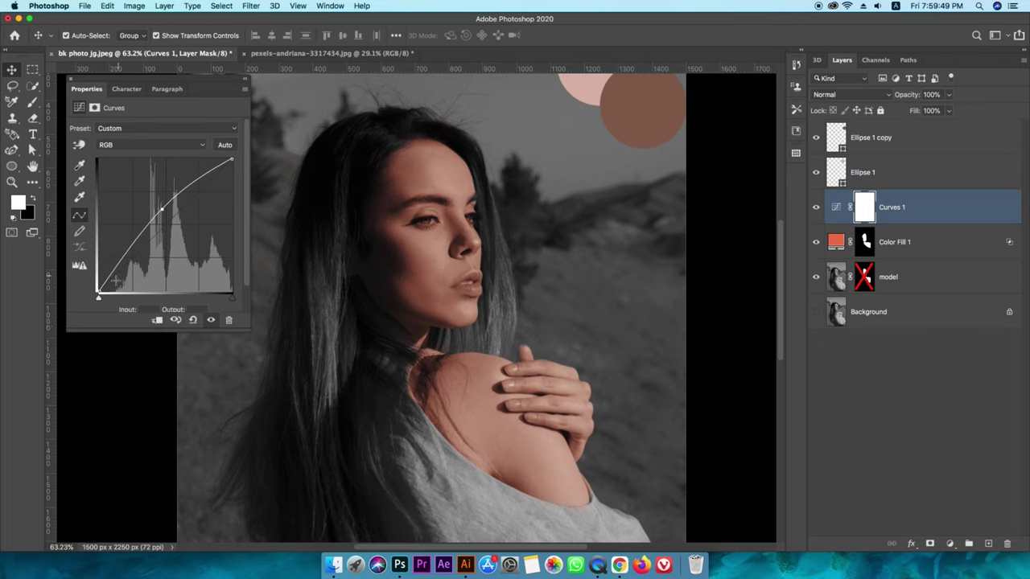
left_click_drag(99, 294, 105, 295)
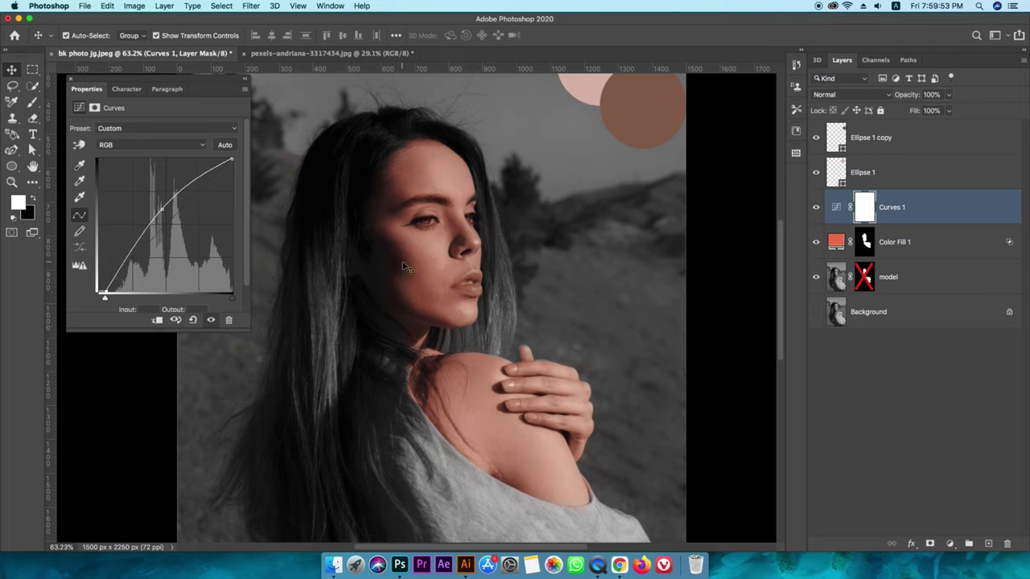
left_click_drag(179, 193, 187, 188)
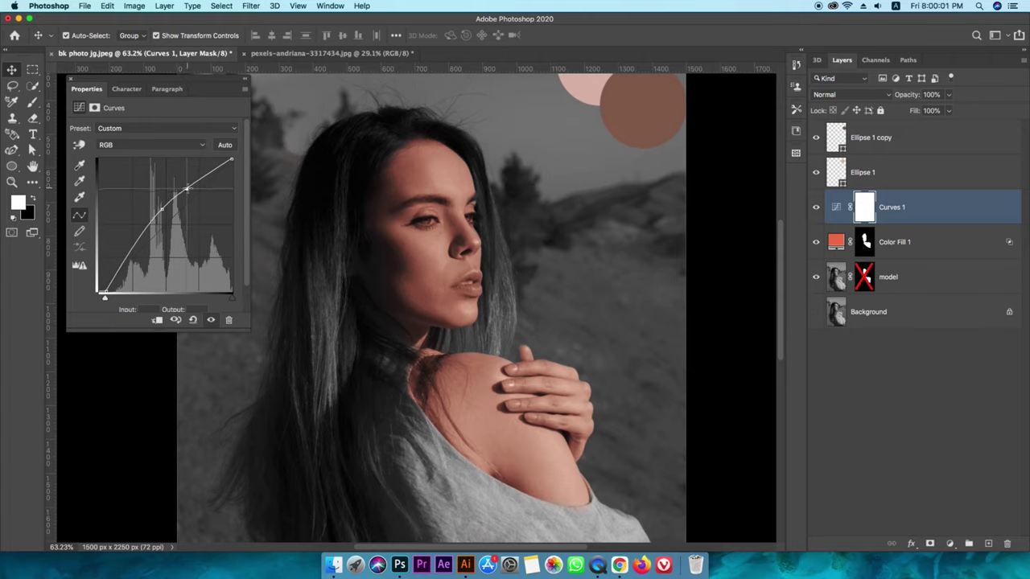
left_click(816, 206)
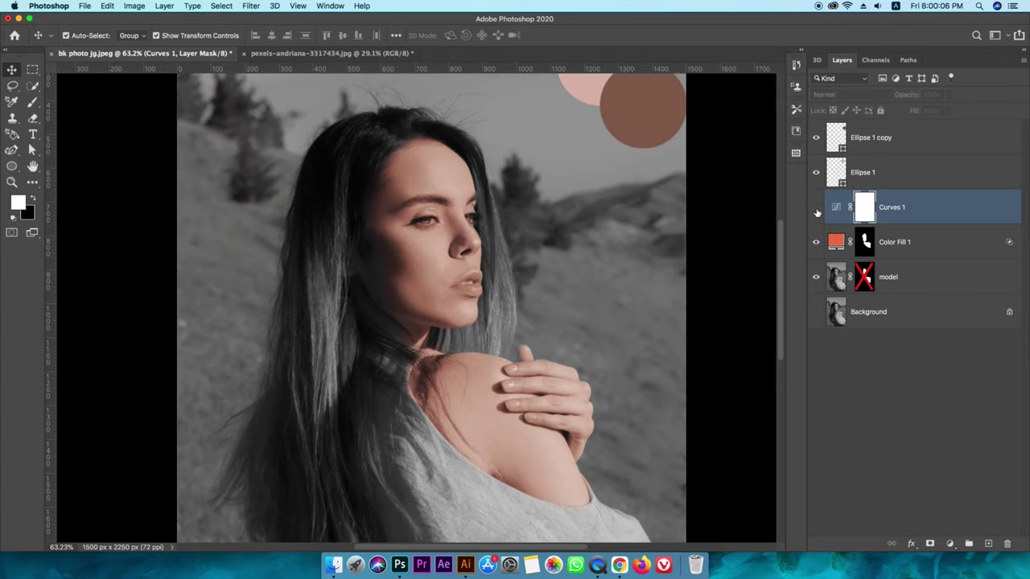
- Toggle Curves 1 visibility to compare the photo before and after
left_click(816, 207)
left_click(816, 207)
left_click(816, 207)
scroll(489, 390, "down", 3)
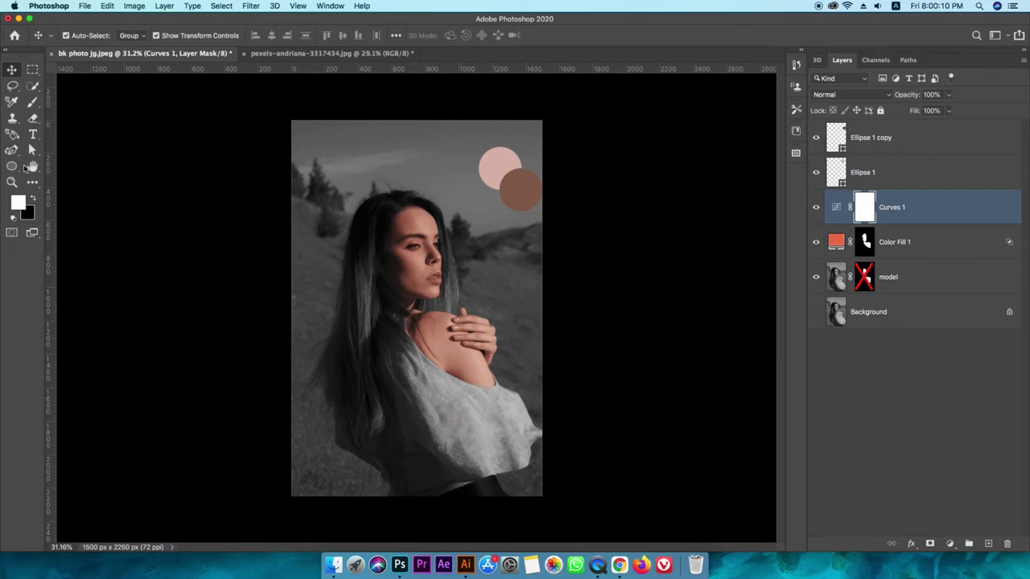
left_click(219, 254)
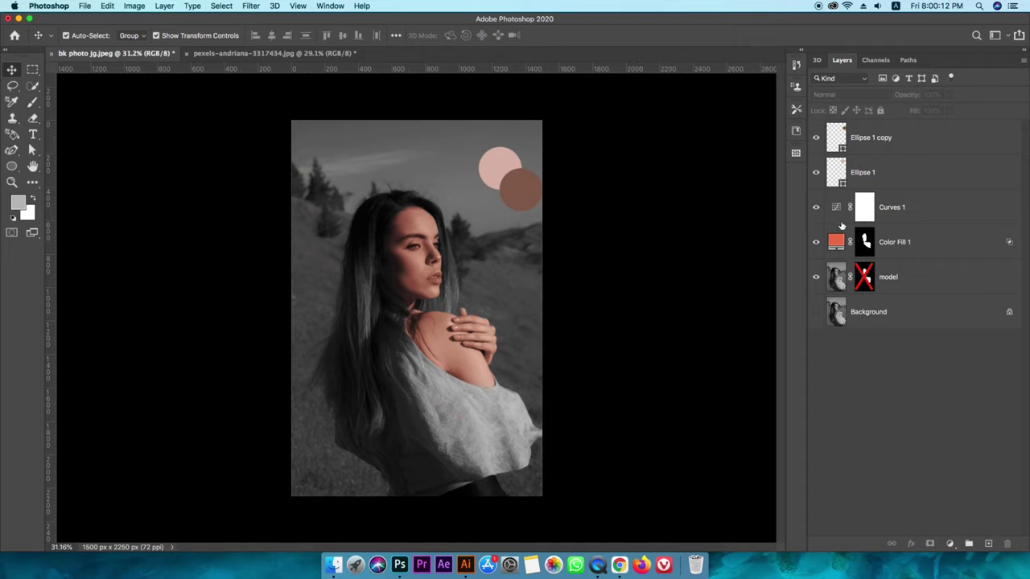
left_click(816, 209)
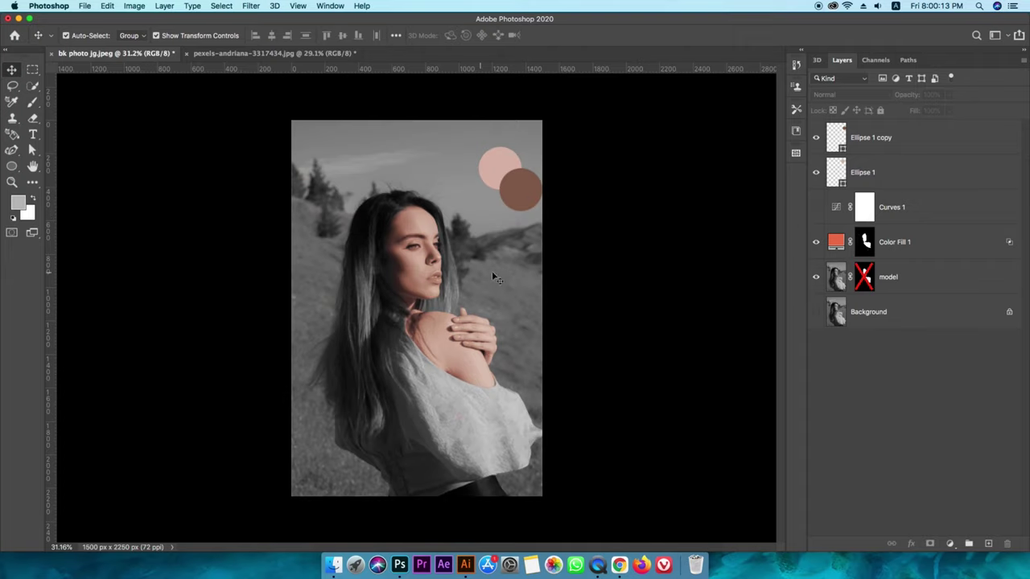
- Clip Curves 1 to Color Fill 1 and select the Color Fill 1 layer
left_click(836, 207)
left_click(816, 208)
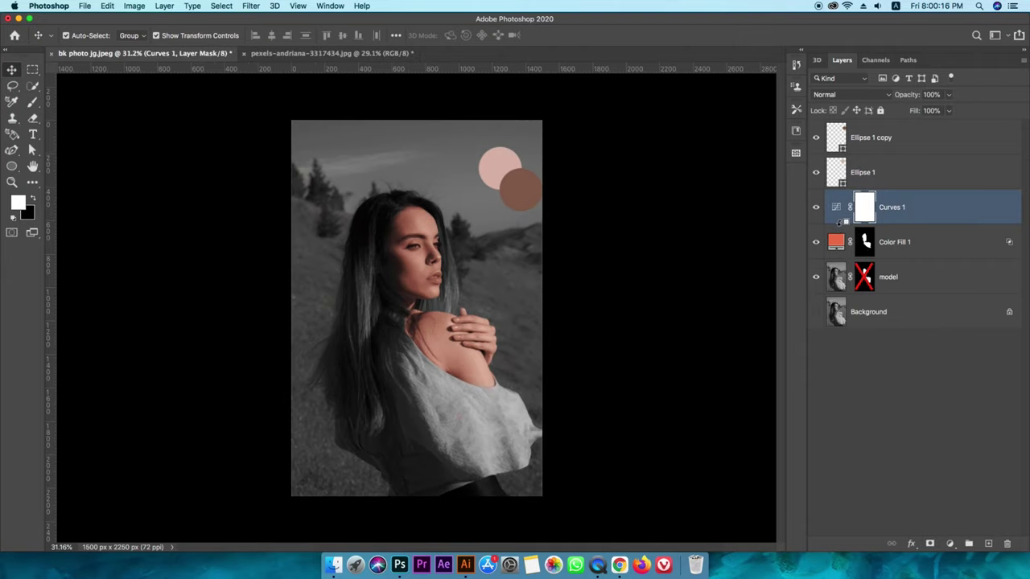
left_click(839, 223, "alt")
scroll(553, 232, "up", 1)
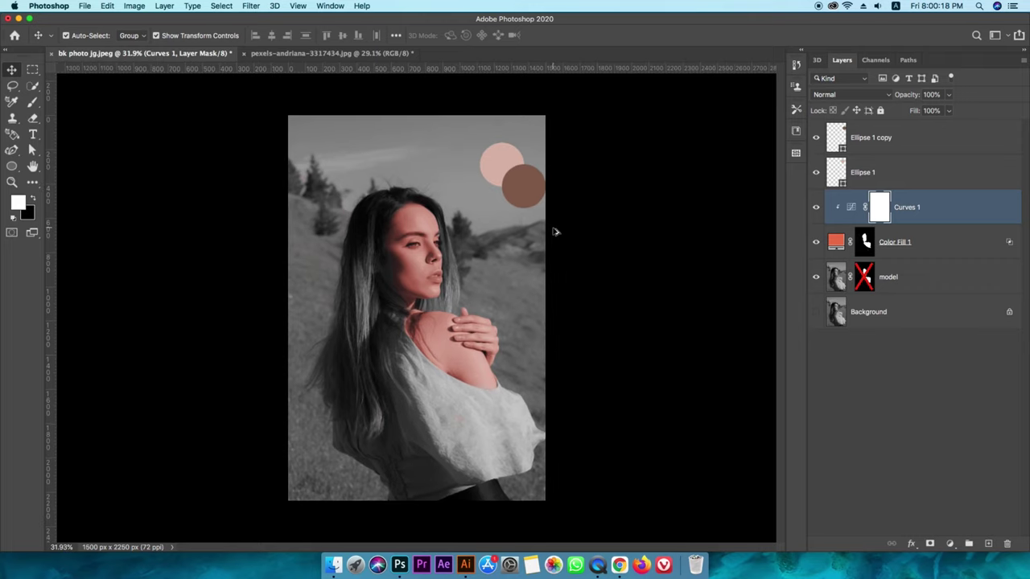
scroll(554, 231, "up", 3)
left_click(865, 244)
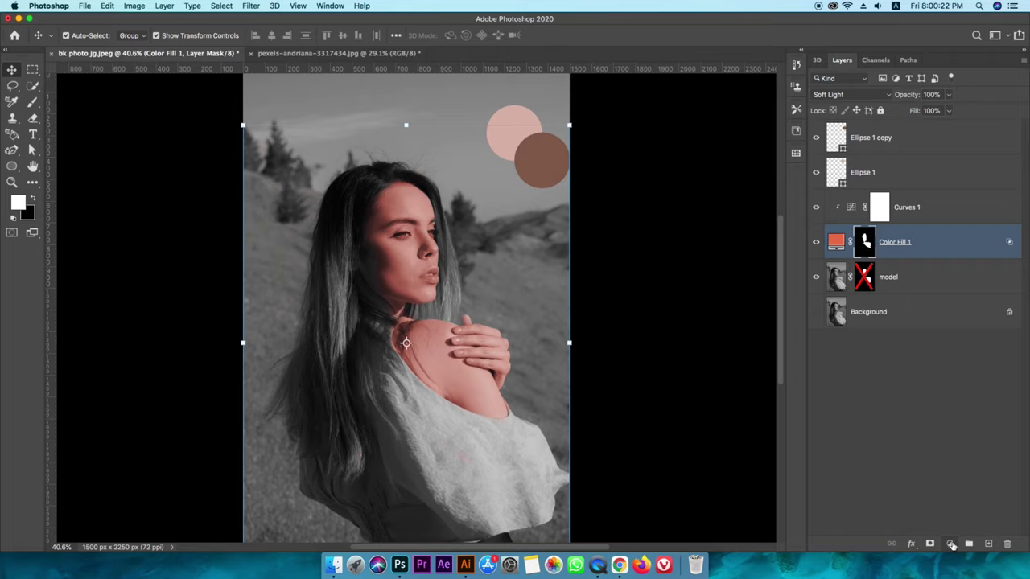
- Open the Create new fill or adjustment layer menu at the bottom of the Layers panel
left_click(950, 544)
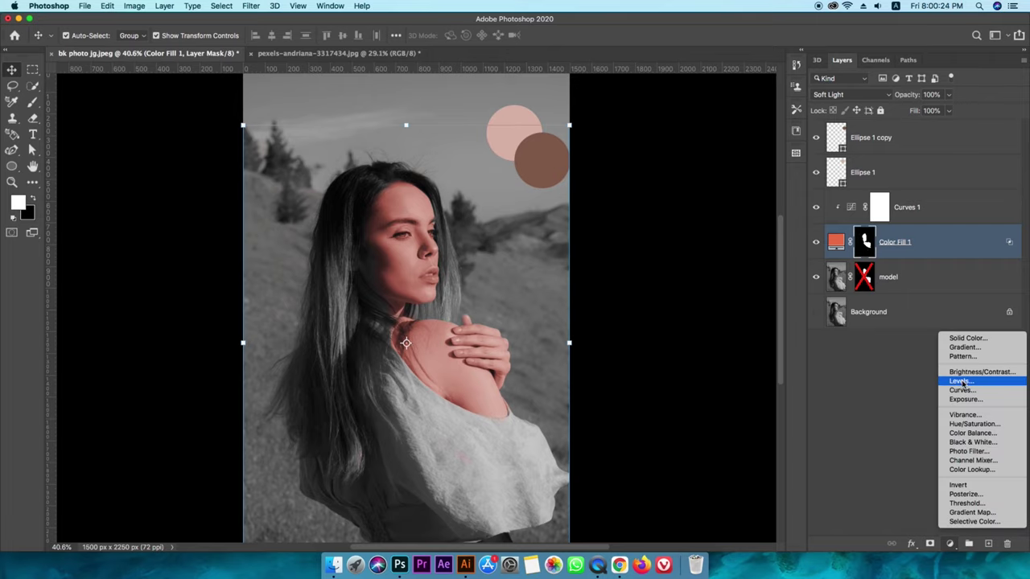